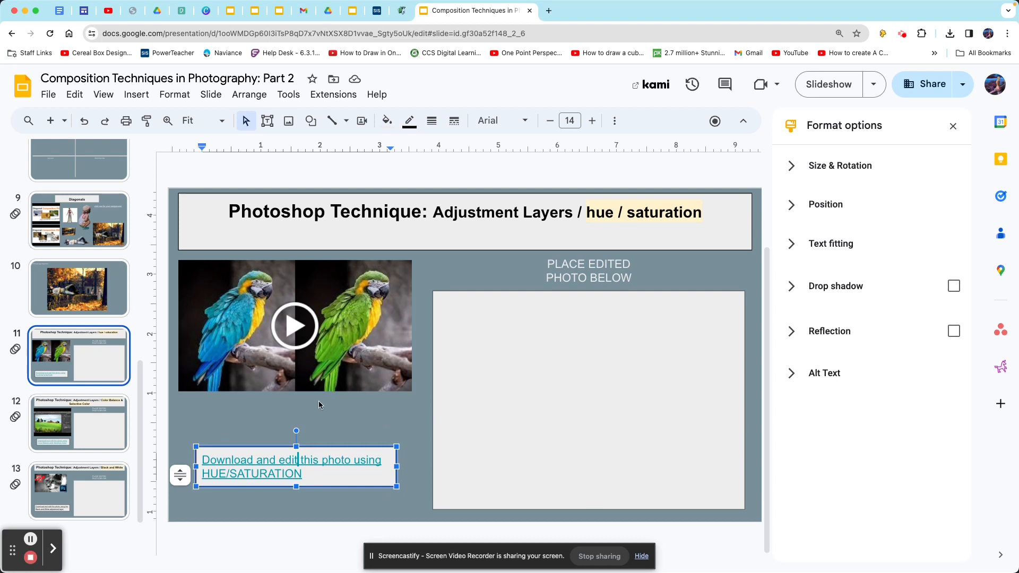
Preview the photo linked for the HUE/SATURATION exercise, and switch to Photoshop to view the whole car photo.
left_click(279, 472)
scroll(279, 472, "down", 2)
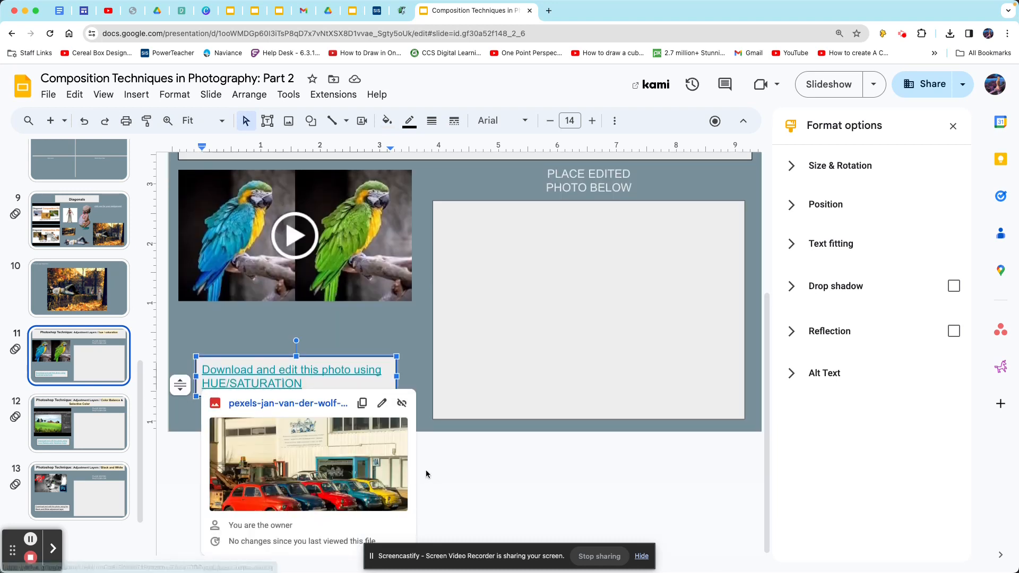
mouse_move(564, 572)
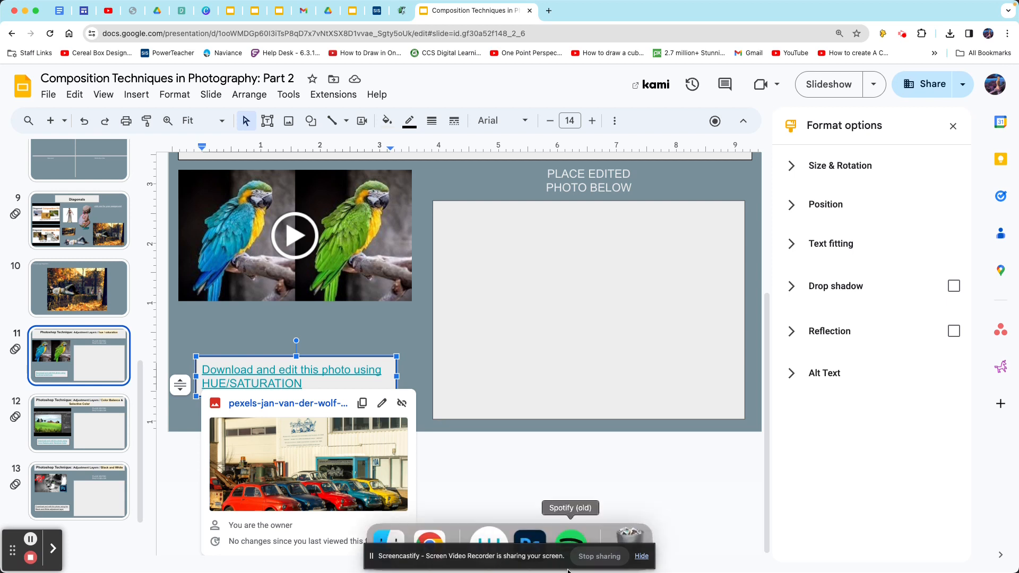
left_click(530, 542)
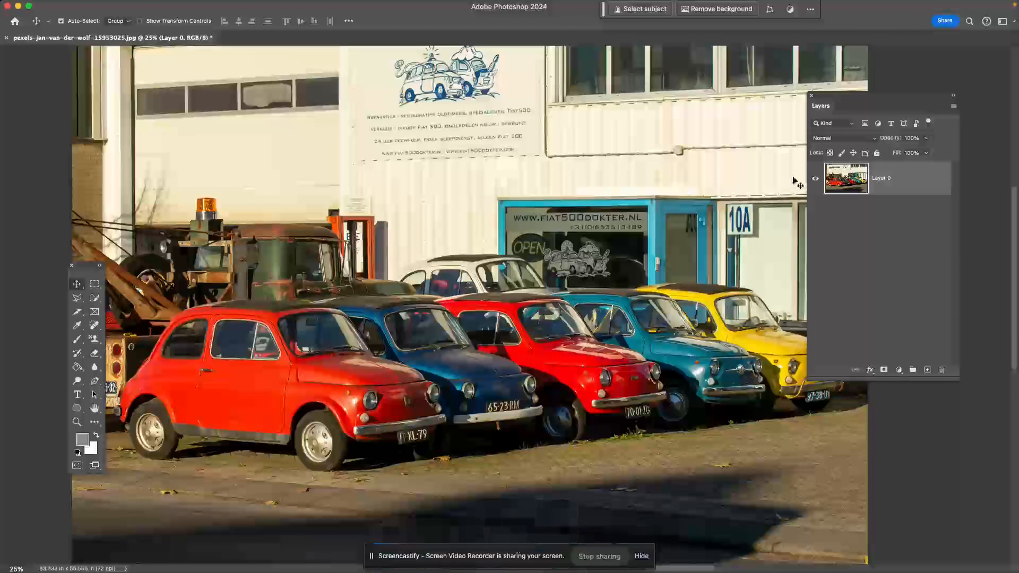
key("super+minus")
left_click_drag(489, 324, 529, 327)
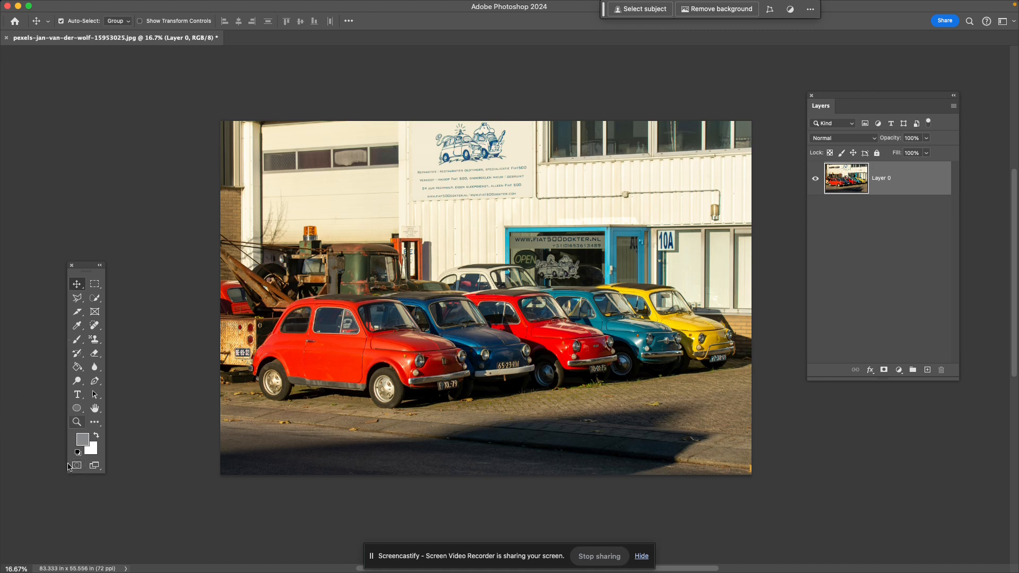
Reset the foreground and background colours to the default black and white, and reposition the floating toolbar beside the photo.
left_click_drag(82, 267, 141, 139)
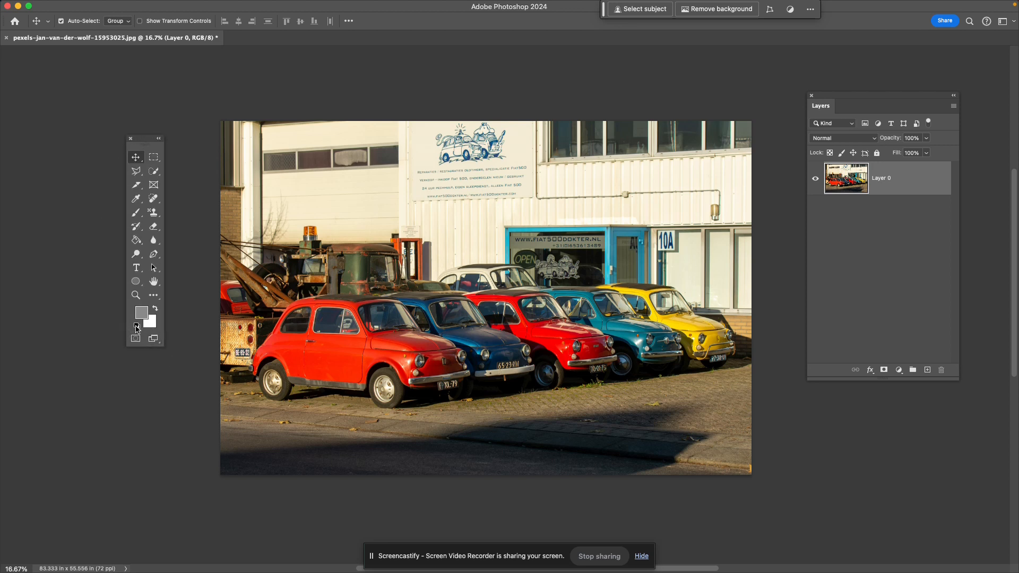
left_click(137, 327)
left_click_drag(147, 145, 81, 160)
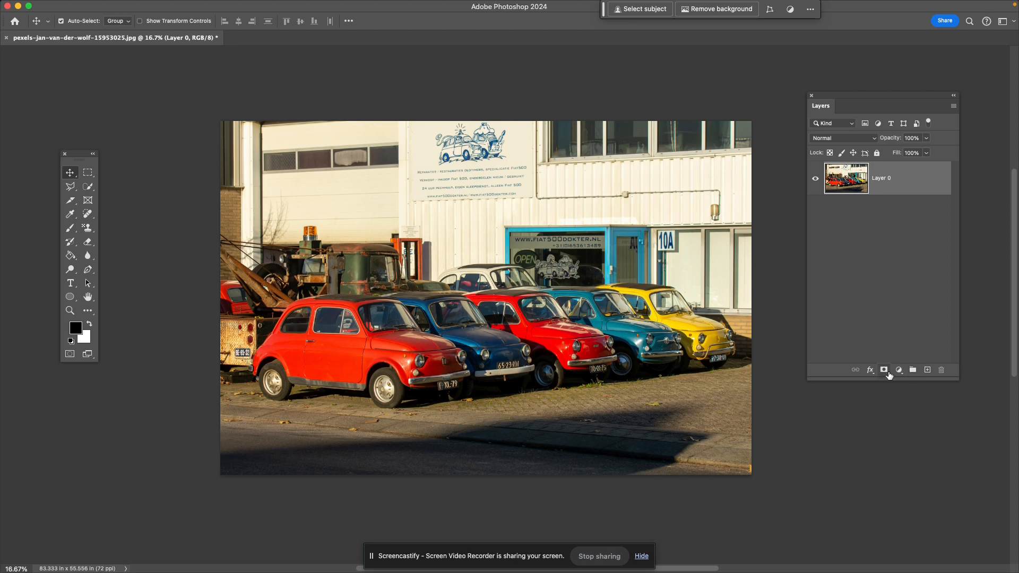
Add a Hue/Saturation adjustment layer above the photo, and select the cars on Layer 0 with Select Subject.
left_click(899, 370)
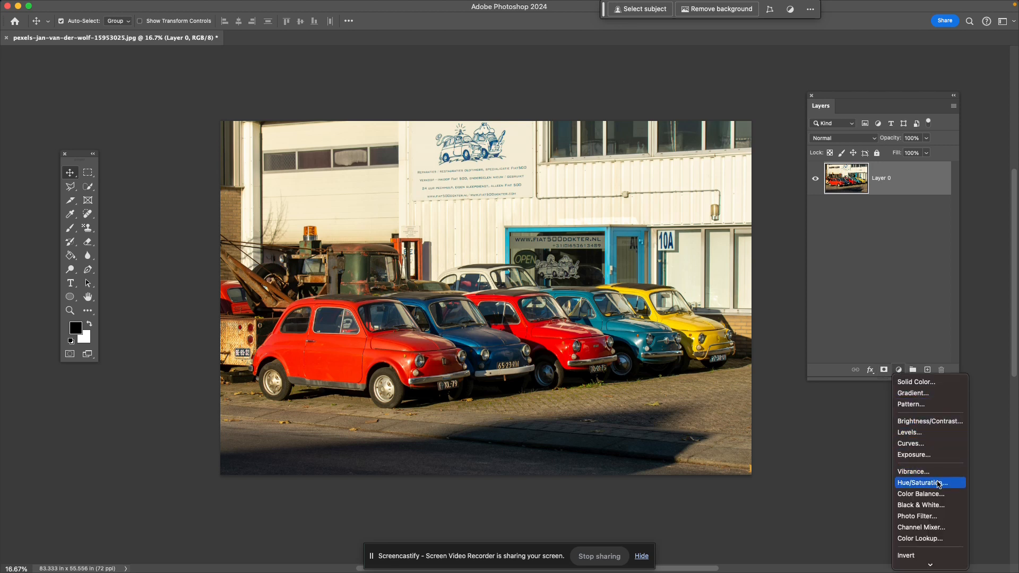
left_click(939, 483)
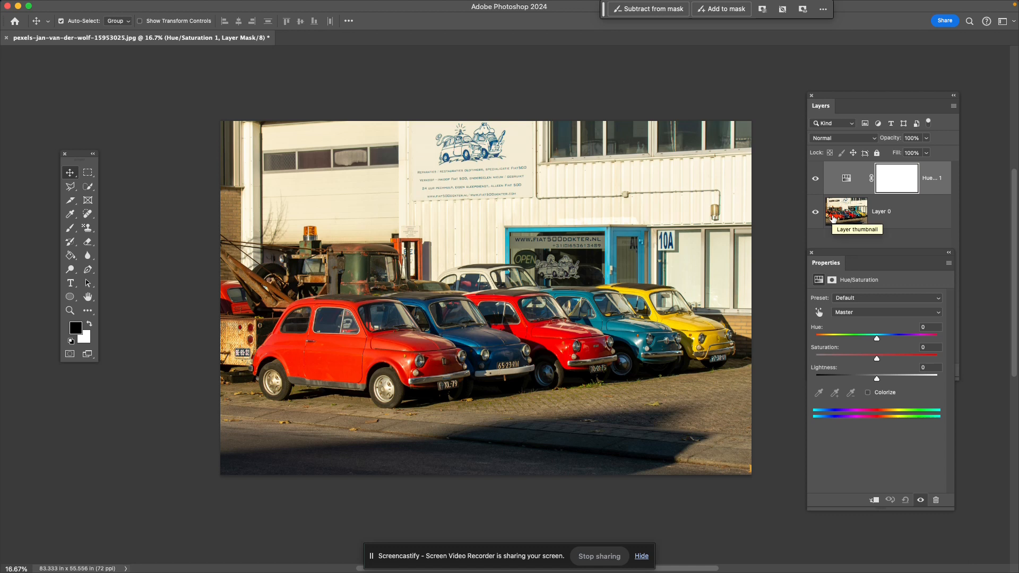
left_click(907, 220)
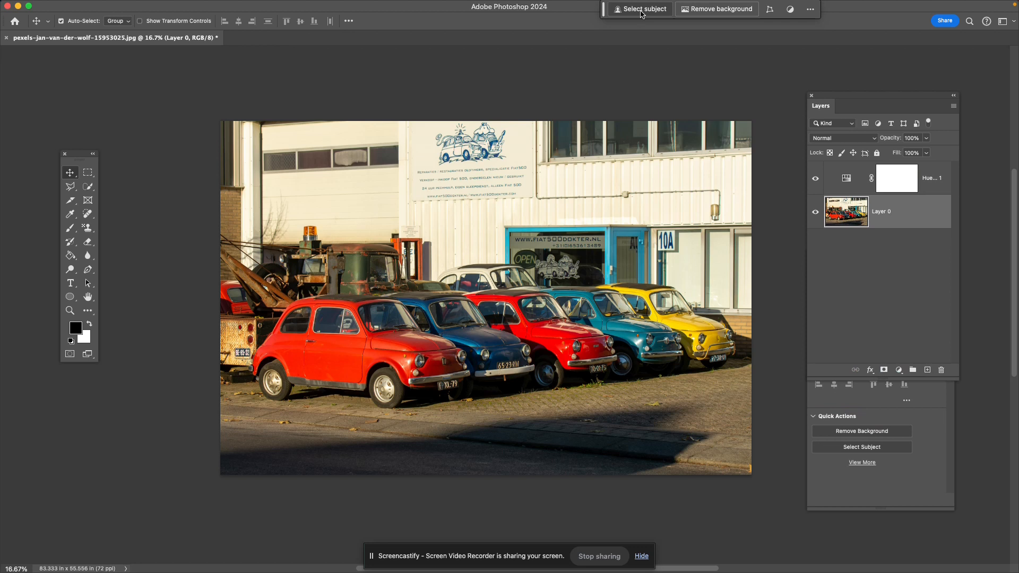
left_click(641, 11)
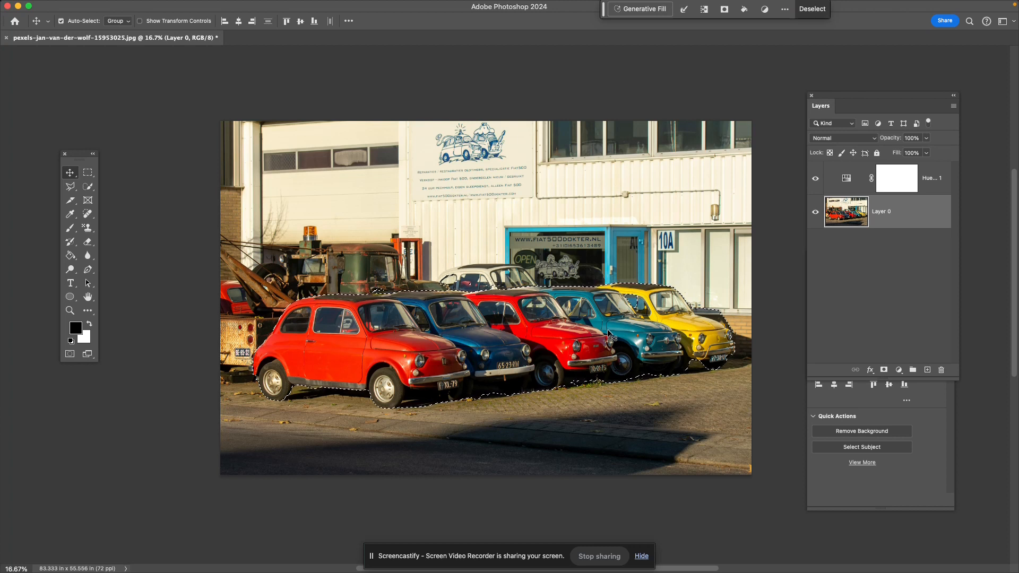
Inspect the selection outline around the cars at 100% zoom for background areas included by mistake.
key("l")
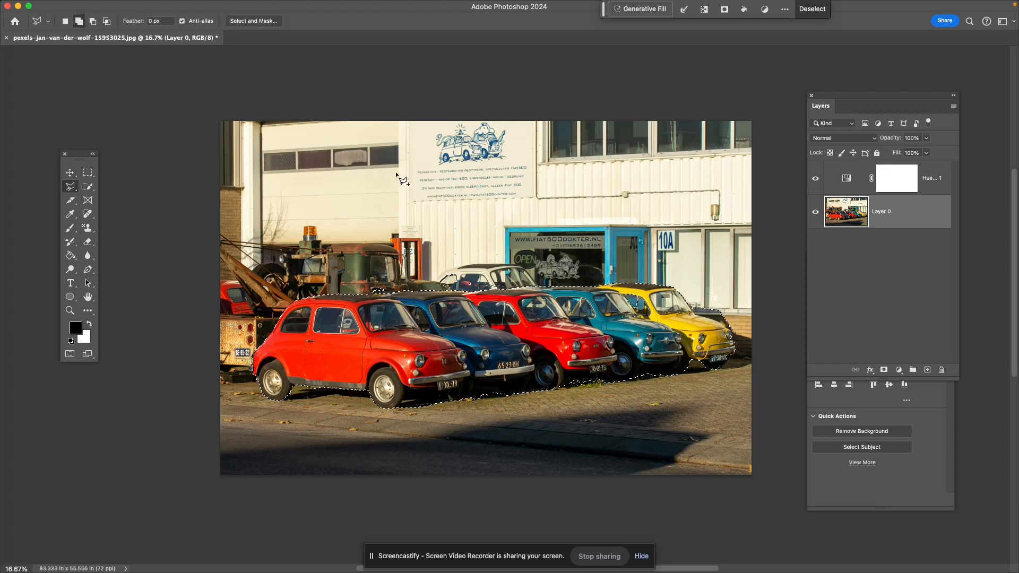
key("super+equal")
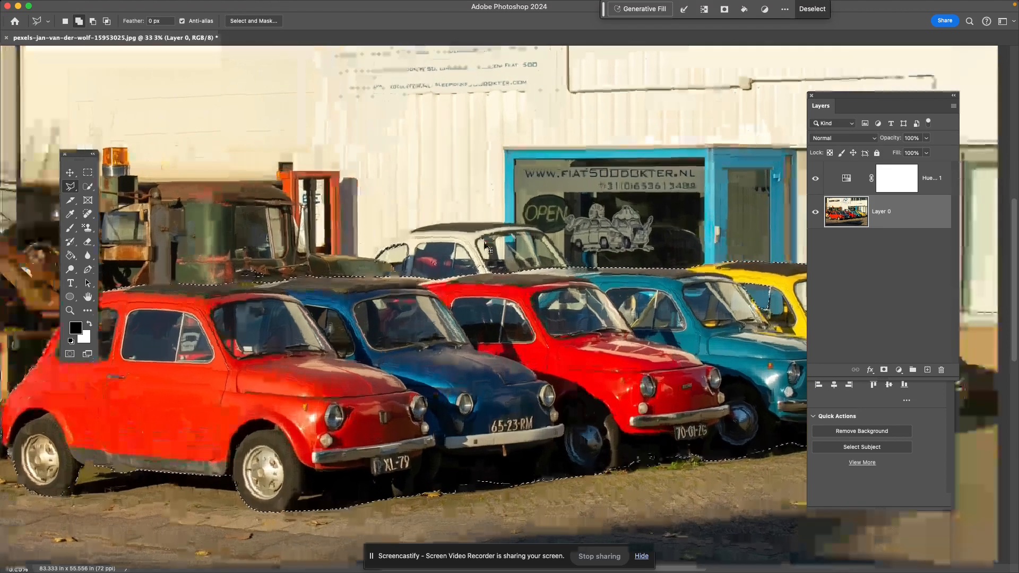
key("super+equal")
left_click_drag(618, 433, 409, 401)
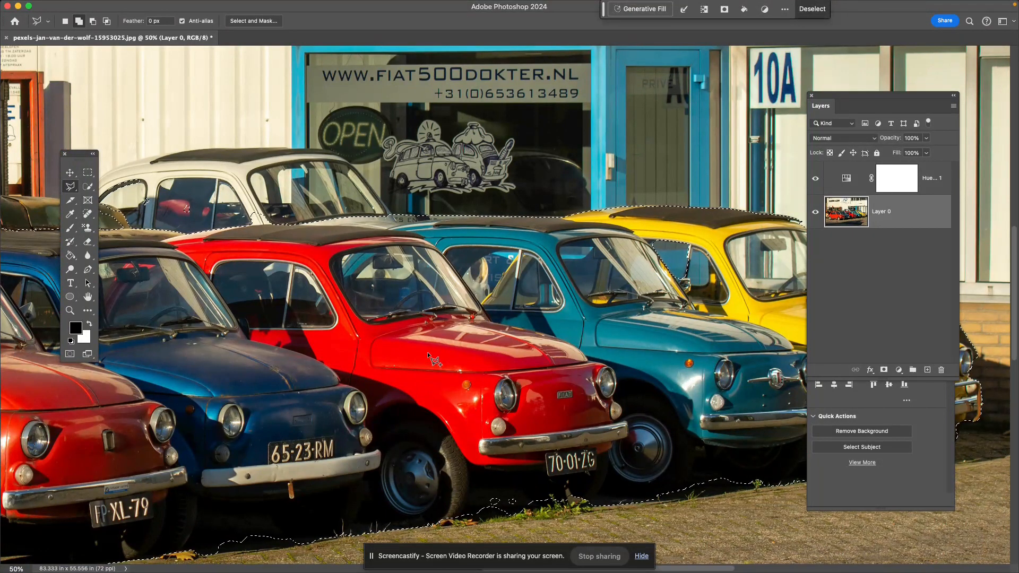
key("super+equal")
key("super+equal")
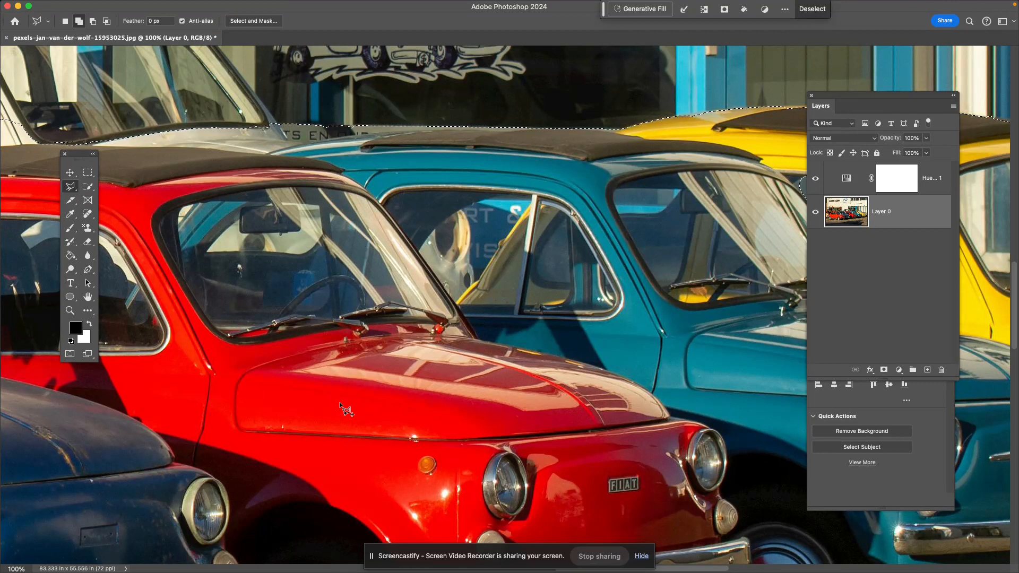
key("alt")
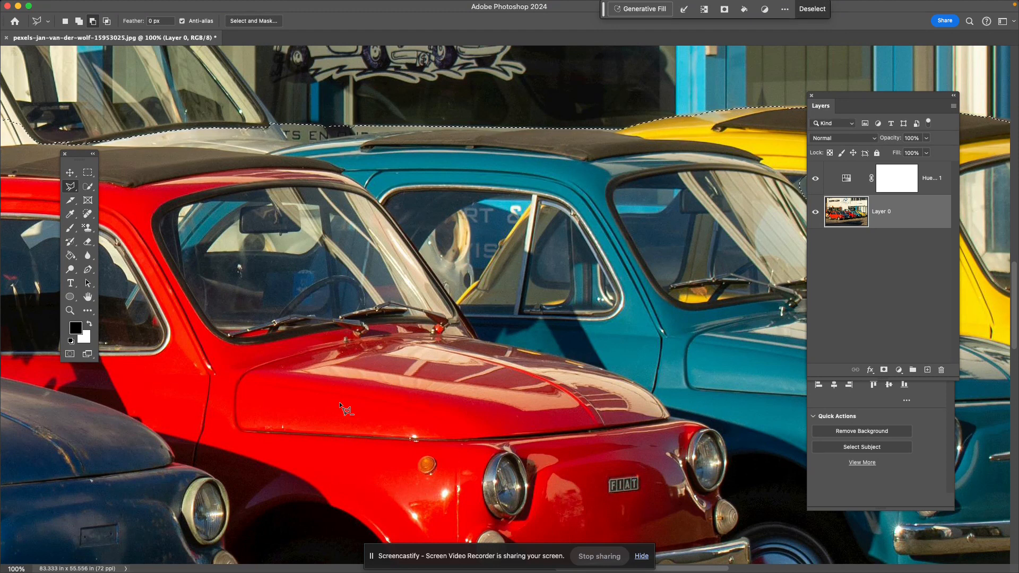
left_click_drag(754, 382, 337, 179)
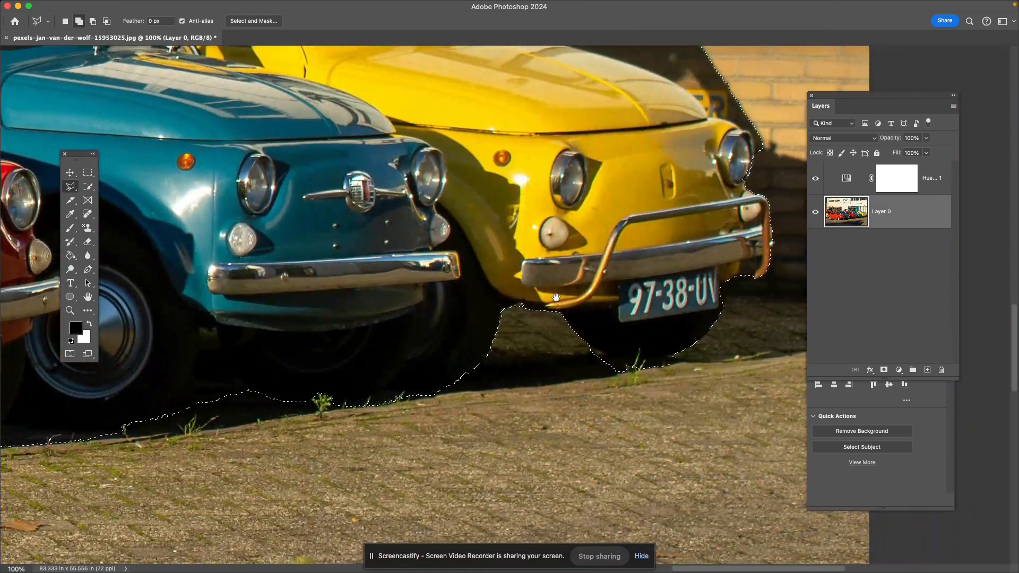
left_click_drag(556, 298, 726, 285)
left_click_drag(357, 396, 668, 405)
left_click_drag(320, 405, 473, 334)
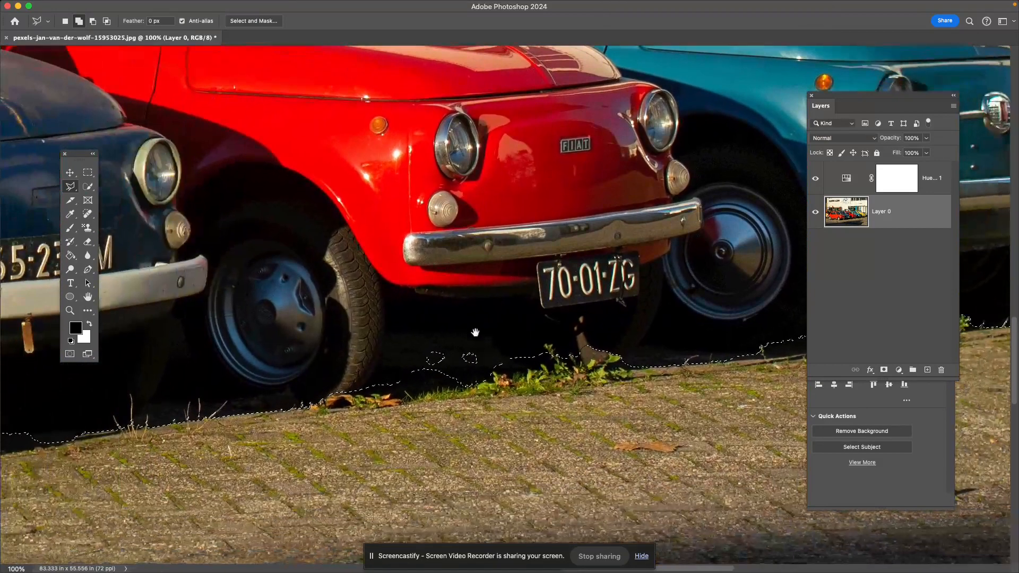
left_click_drag(401, 360, 615, 311)
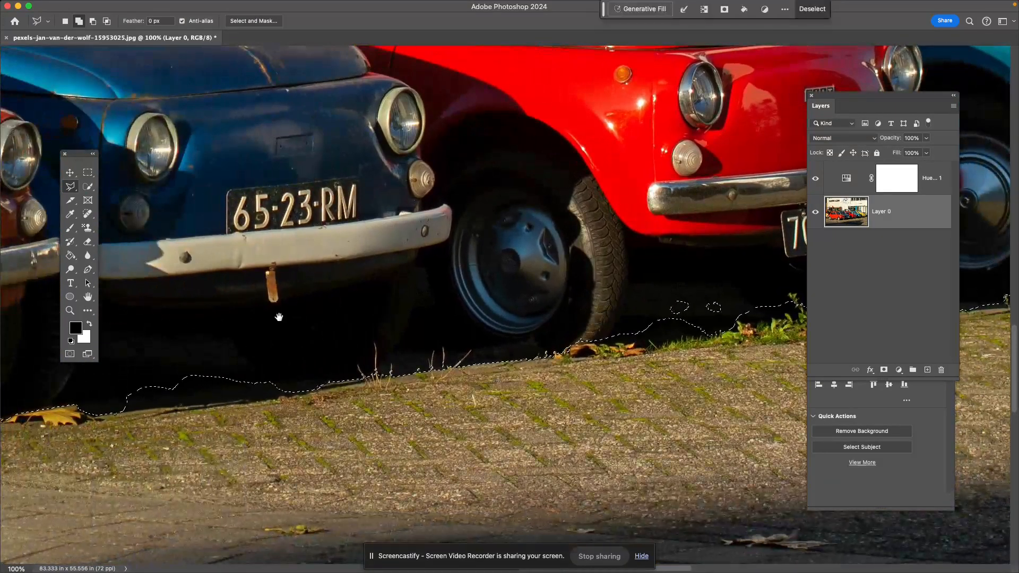
left_click_drag(277, 319, 580, 275)
mouse_move(262, 336)
left_mouse_down()
mouse_move(564, 291)
mouse_move(137, 296)
left_mouse_up()
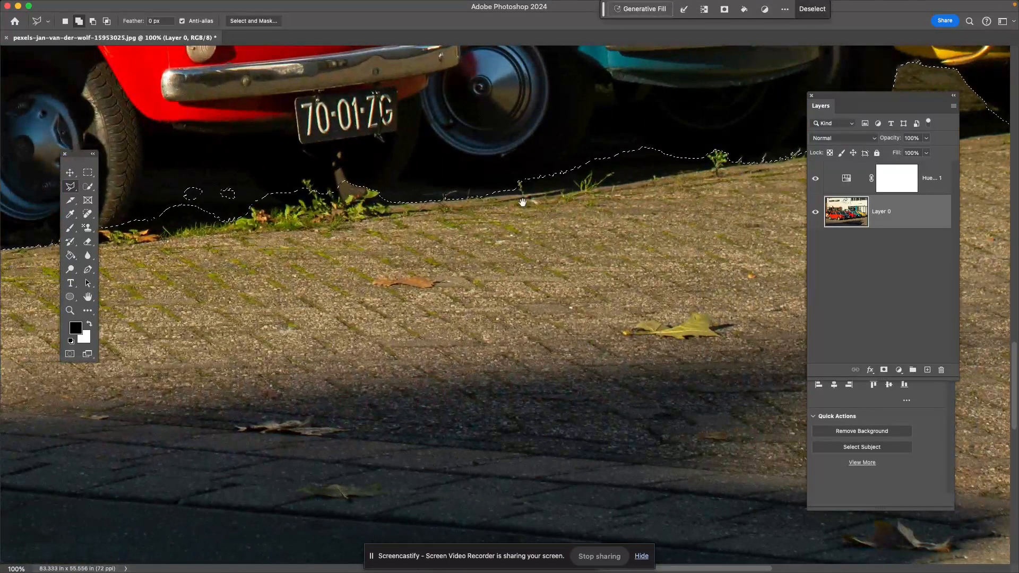
left_click_drag(523, 207, 202, 303)
left_click(87, 256)
left_click_drag(59, 455, 546, 425)
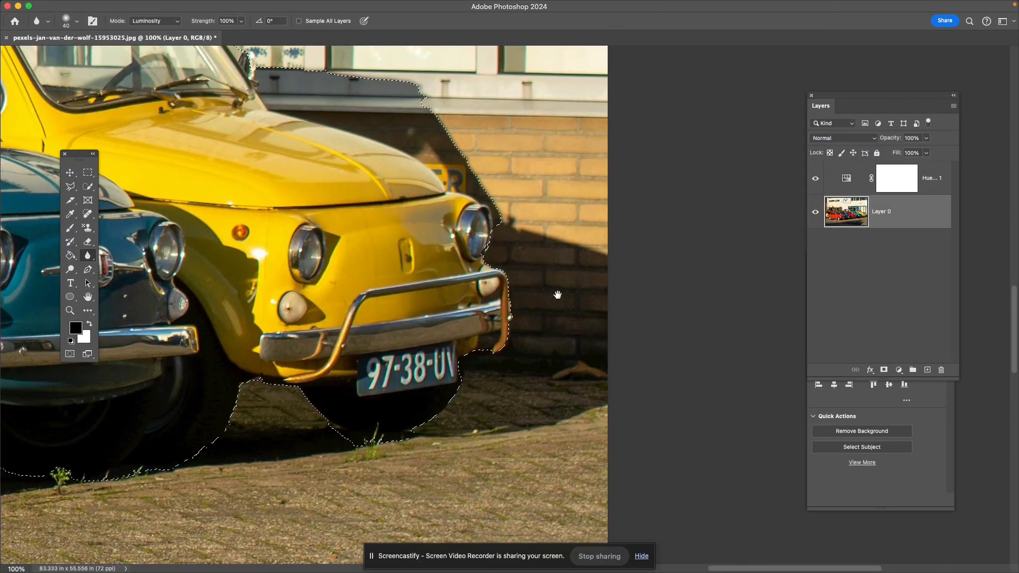
left_click_drag(536, 271, 683, 343)
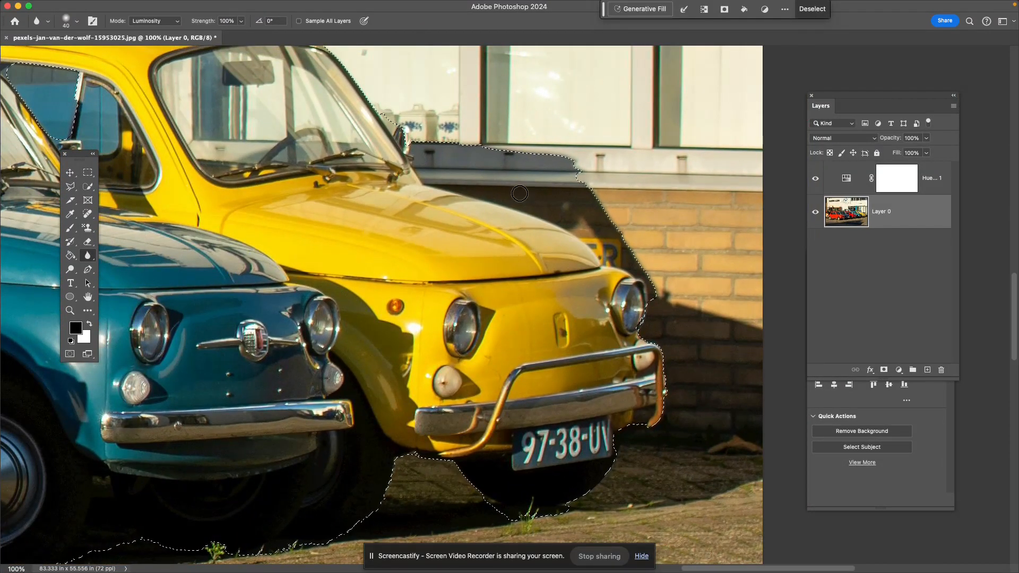
Subtract the shadowed wall area behind the yellow car's hood from the selection with the Polygonal Lasso.
key("l")
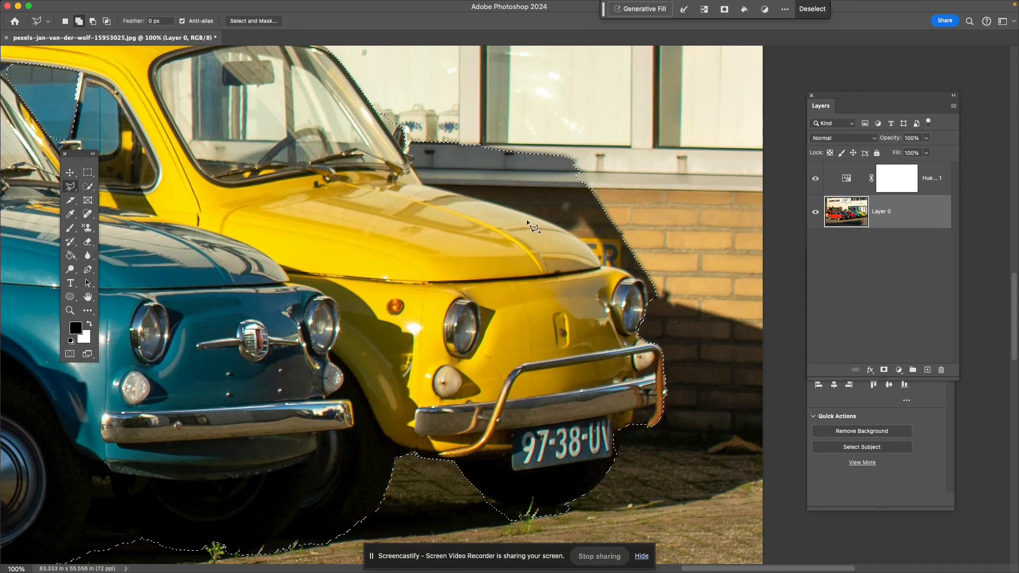
key("alt")
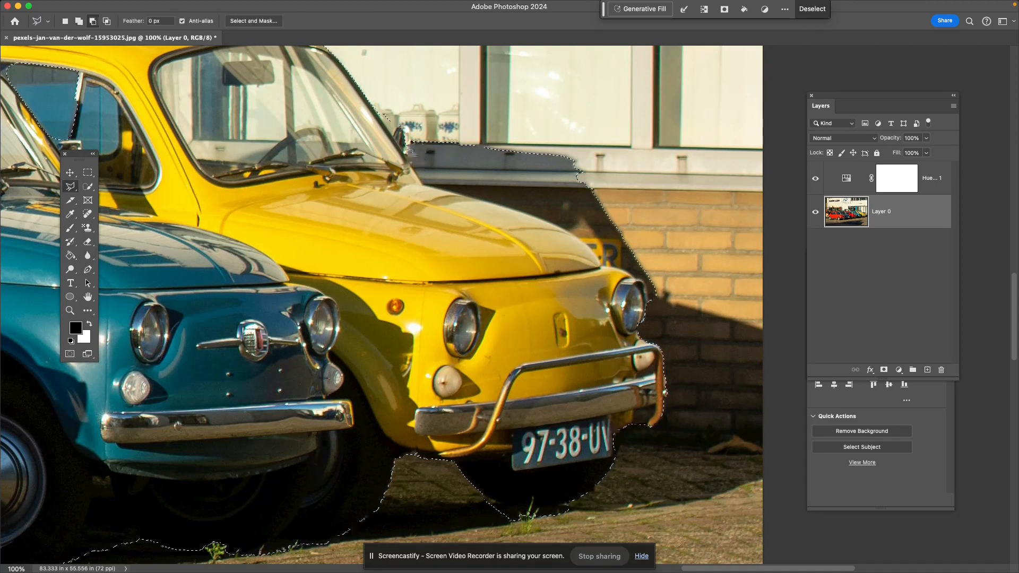
left_click(365, 97, "alt")
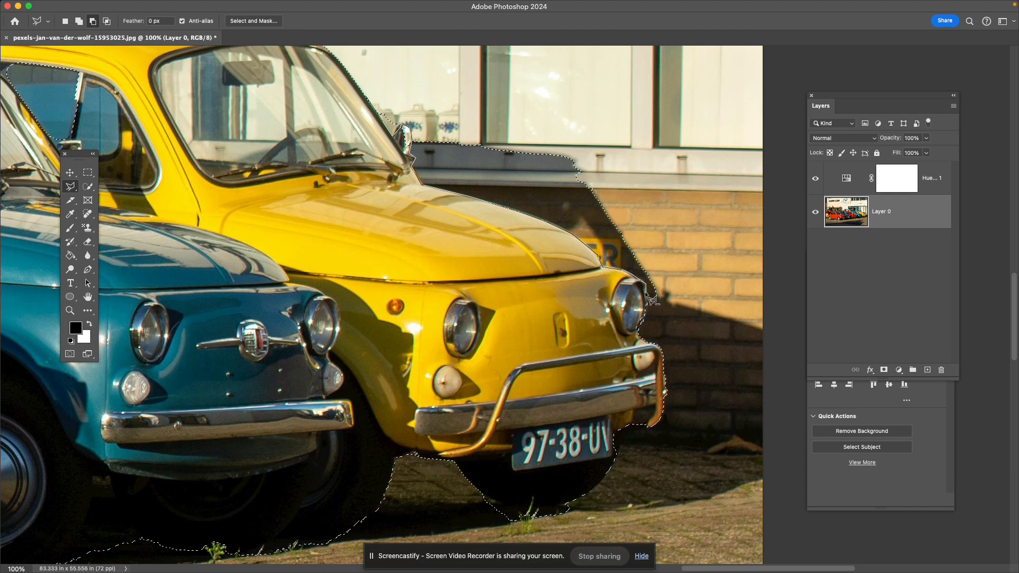
left_click(700, 296)
left_click(715, 214)
left_click(675, 108)
left_click(574, 70)
left_click(455, 62)
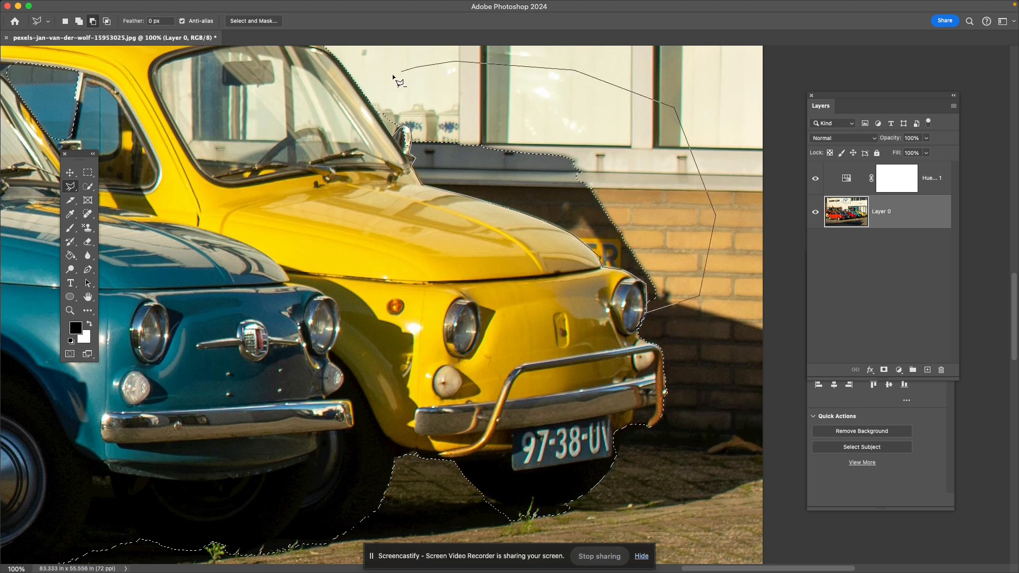
left_click(374, 111)
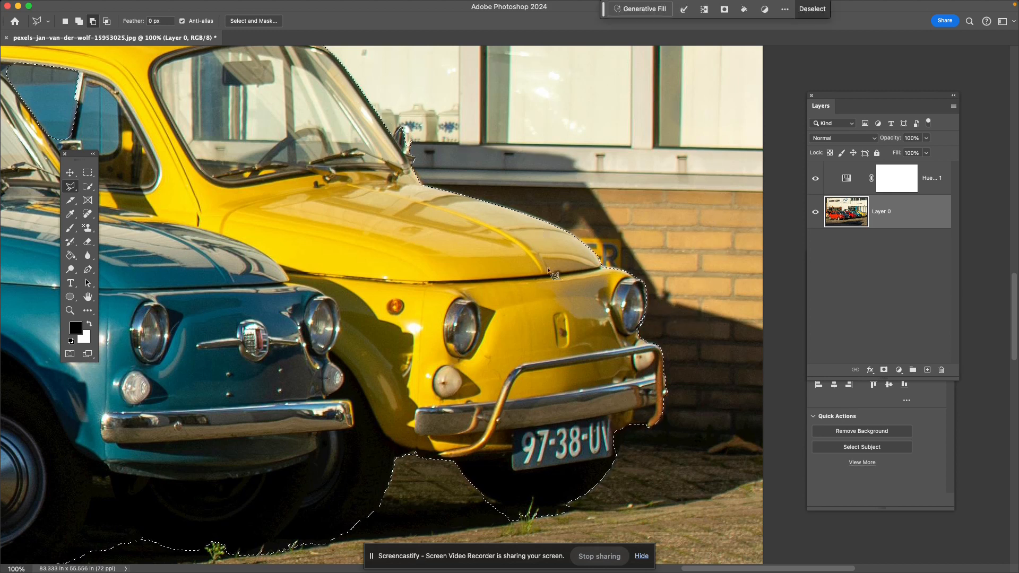
Follow the selection edge along the yellow and teal cars' roofs at 200% zoom, moving the floating toolbar clear of it.
left_click_drag(435, 195, 714, 390)
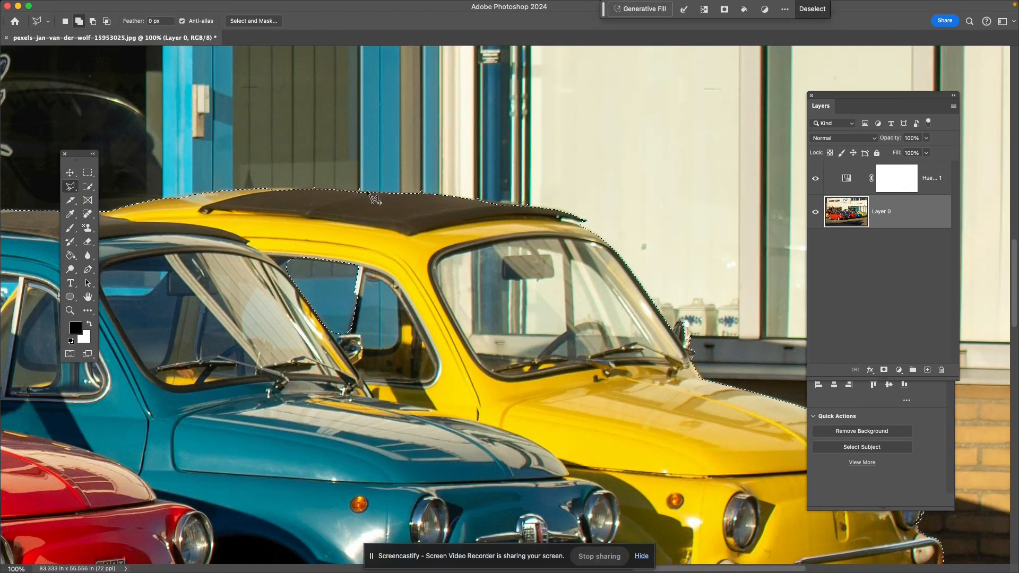
left_click_drag(381, 197, 576, 248)
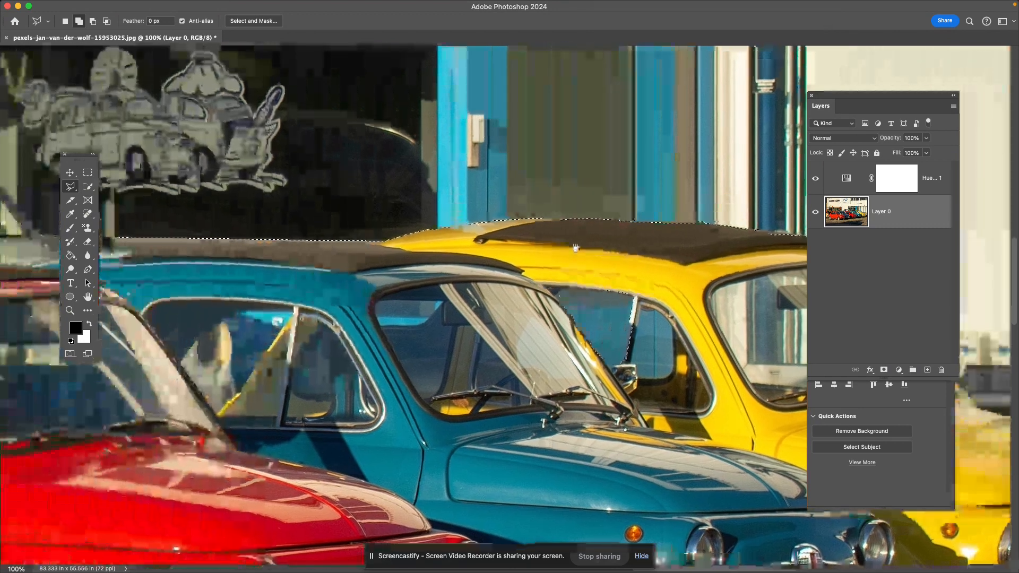
left_click_drag(416, 258, 596, 276)
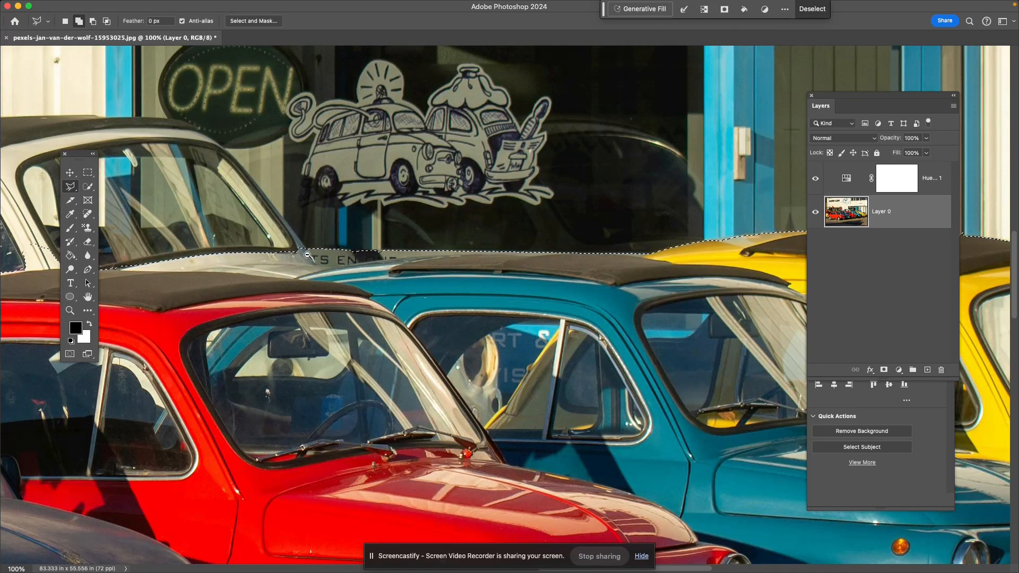
key("super+plus")
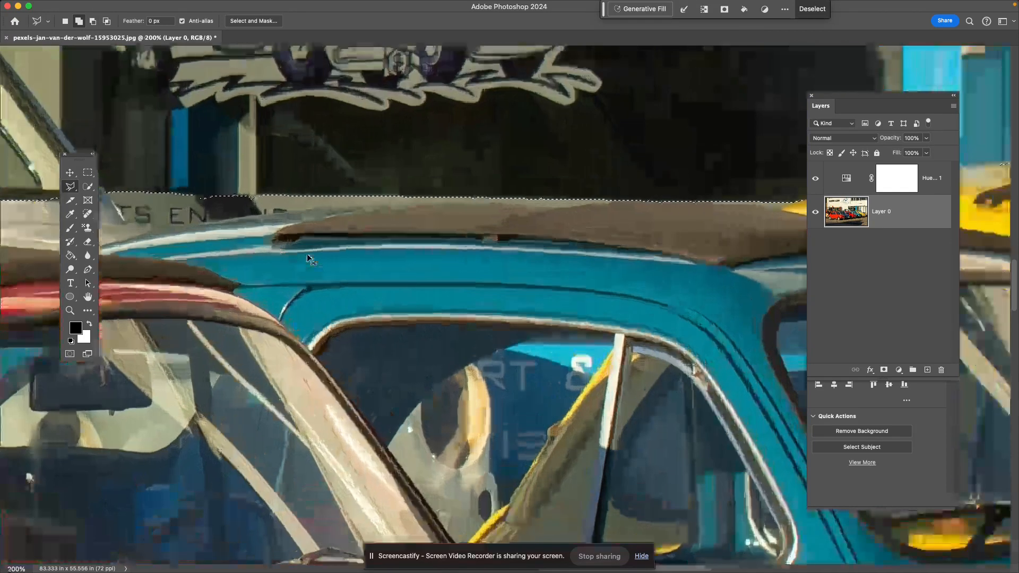
key("super+plus")
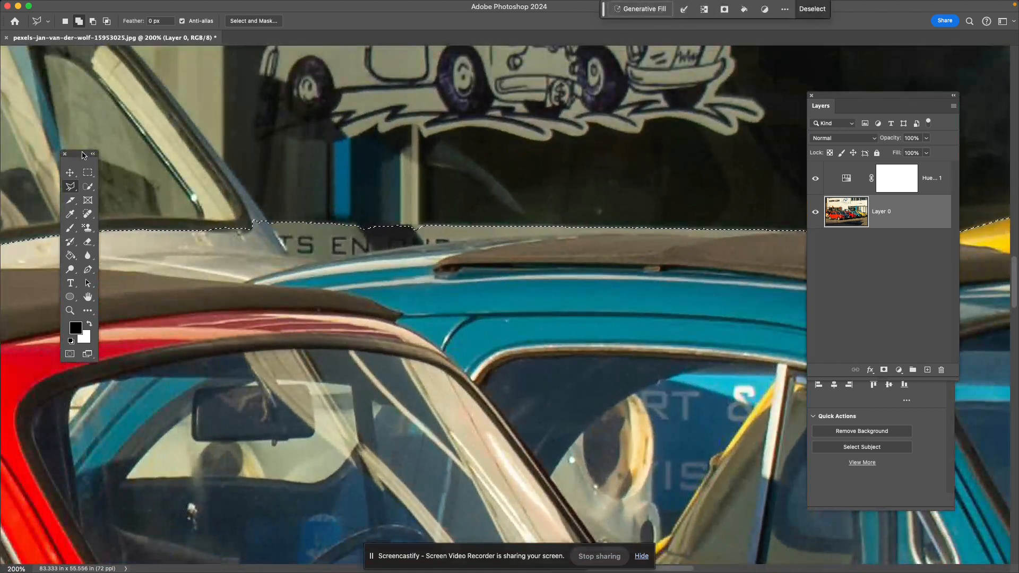
left_click_drag(85, 157, 24, 367)
left_click_drag(456, 301, 239, 313)
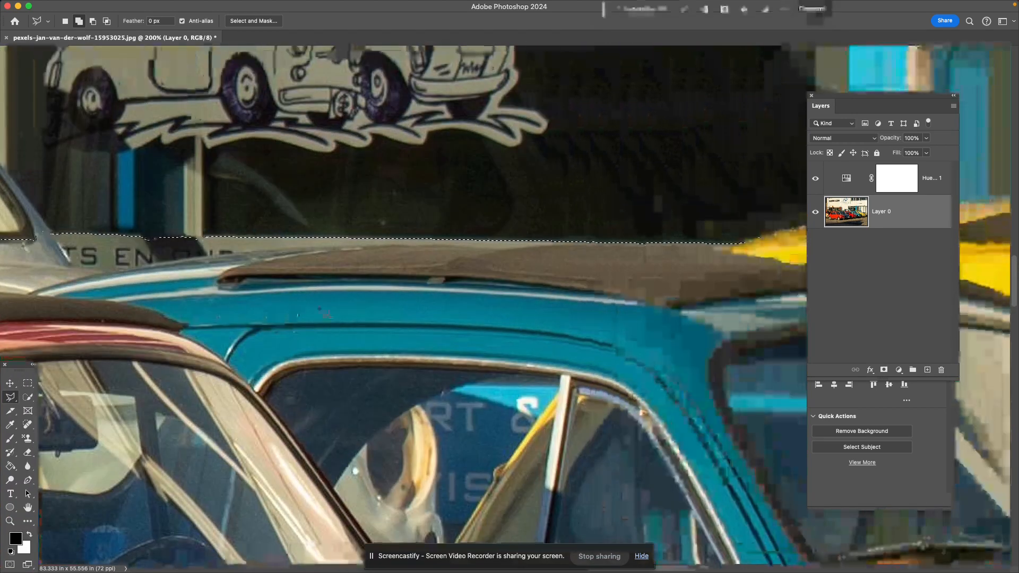
Subtract the strip of shop window and lettering above the teal car's roof from the selection with the Polygonal Lasso.
left_click(728, 249, "alt")
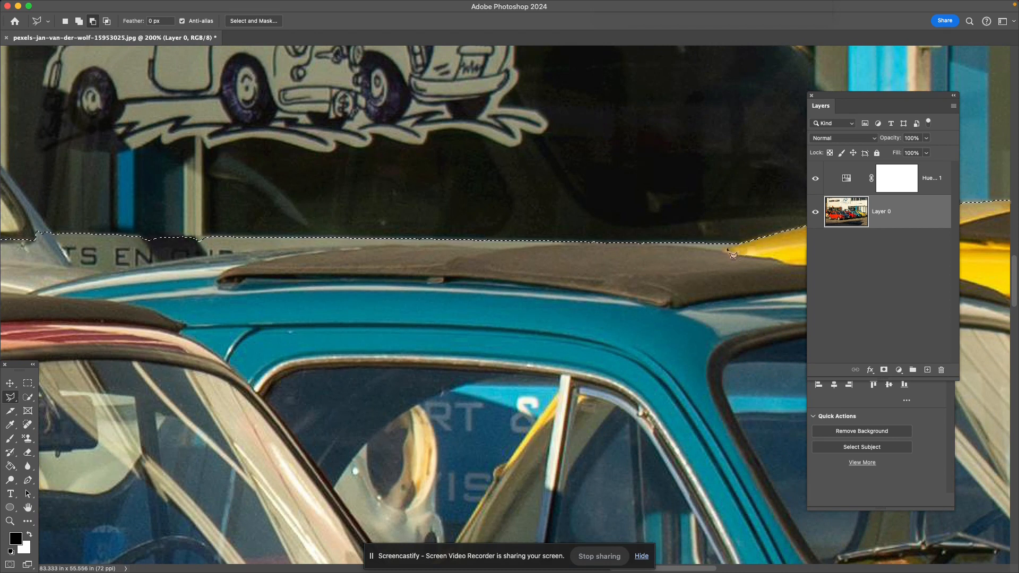
left_click(671, 244)
left_click(418, 241)
left_click(325, 246)
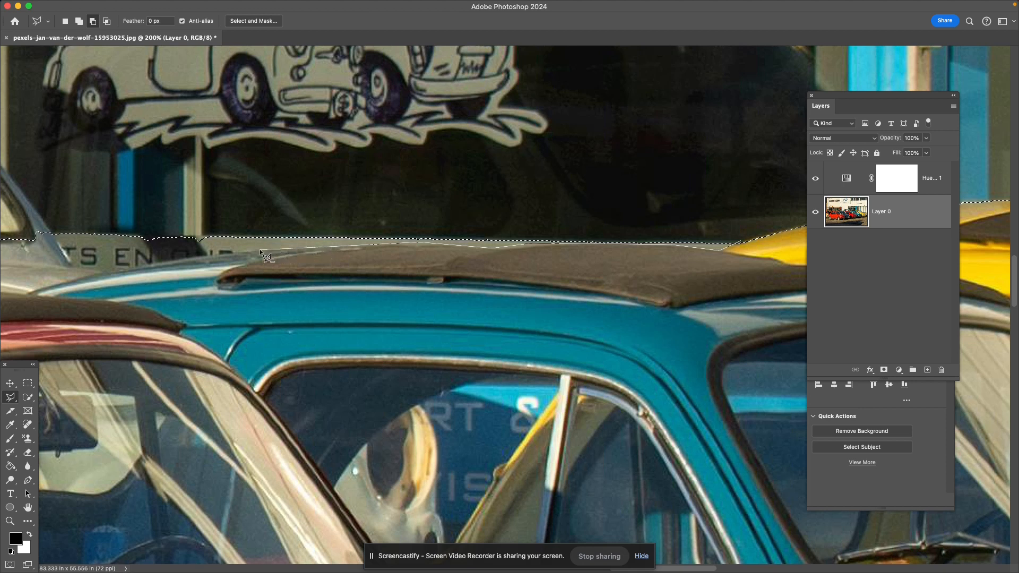
left_click(153, 263)
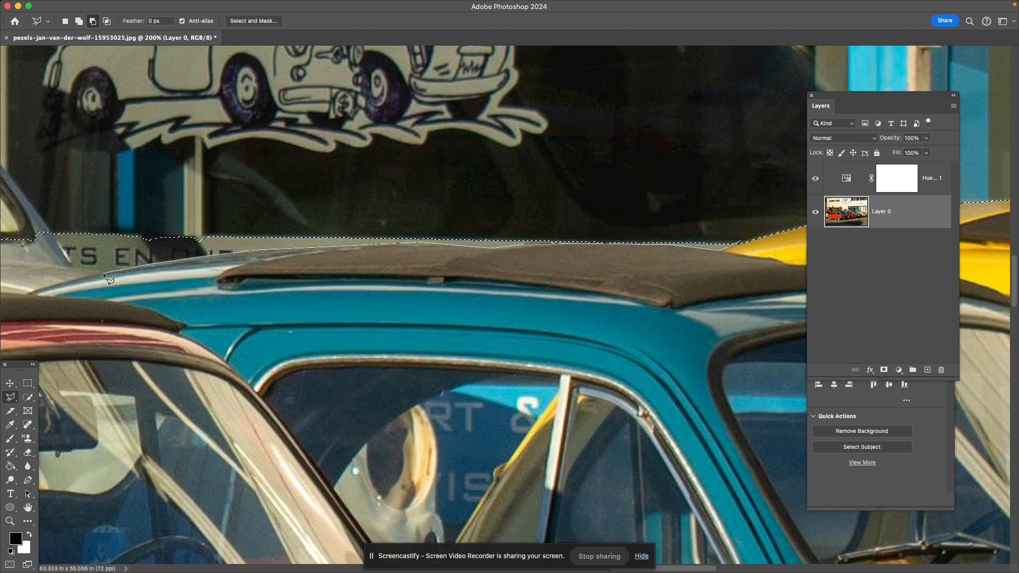
left_click(72, 266)
left_click(39, 213)
left_click(182, 135)
left_click(452, 121)
left_click(678, 183)
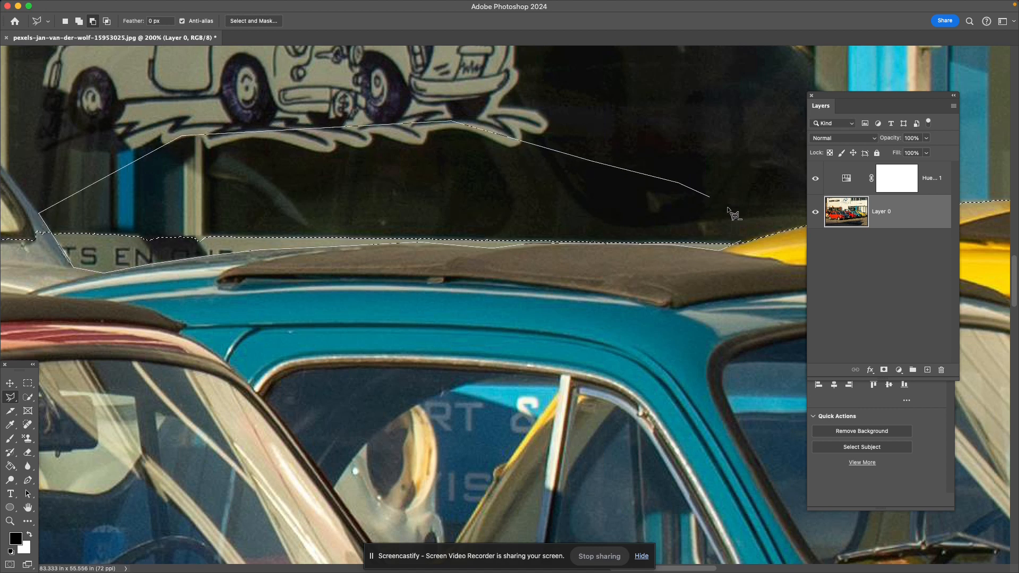
left_click(745, 245)
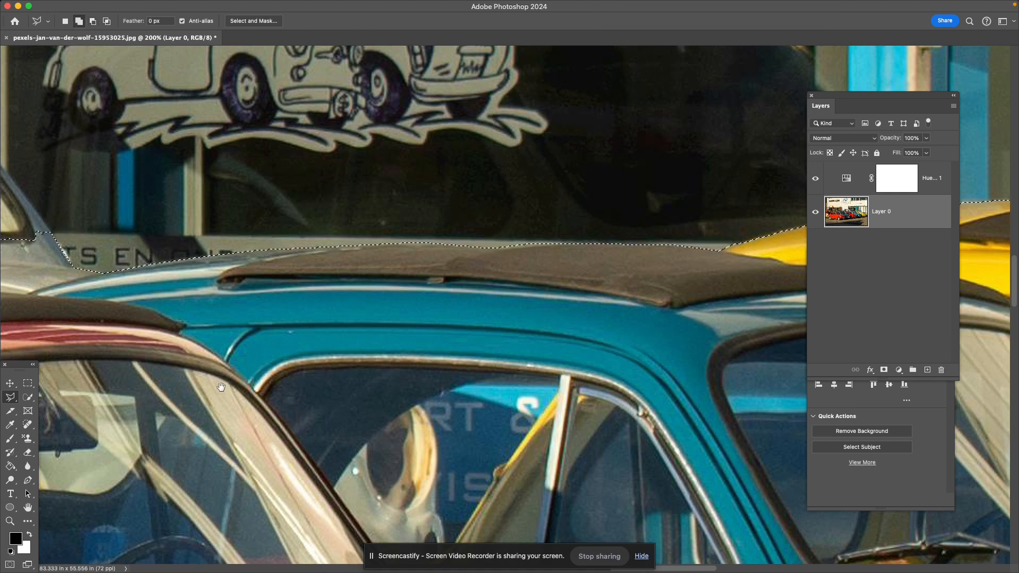
Set the Polygonal Lasso to subtract and remove the white car's cowl and windshield base behind the red car's roof from the selection.
left_click_drag(224, 386, 559, 392)
left_click_drag(336, 299, 544, 281)
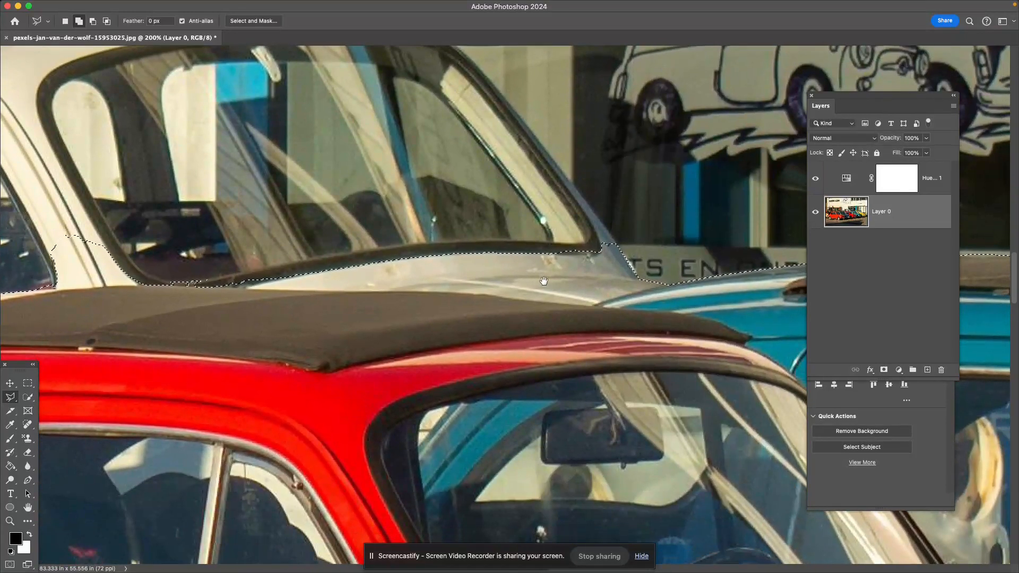
scroll(543, 280, "down", 5)
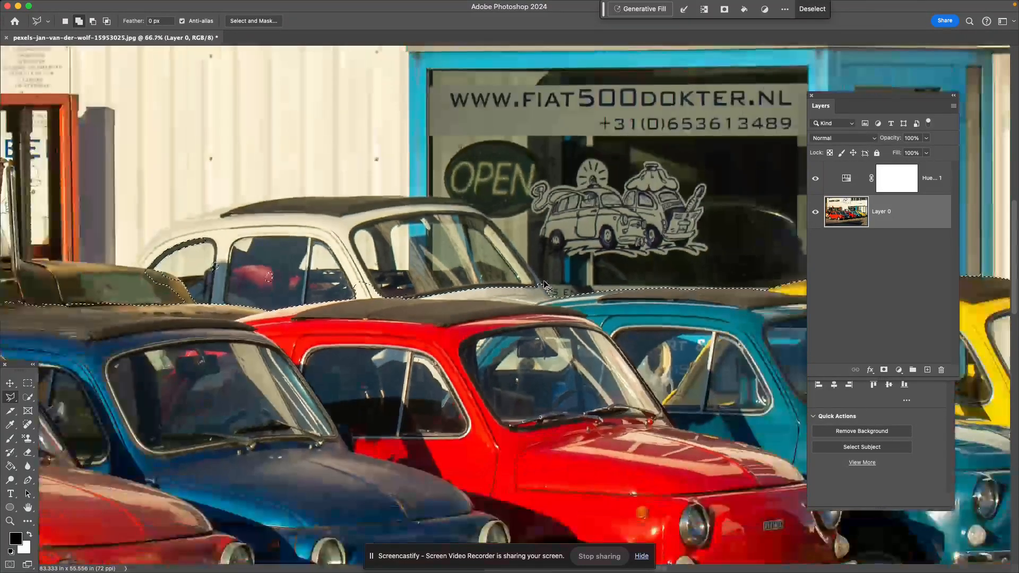
scroll(544, 281, "up", 5)
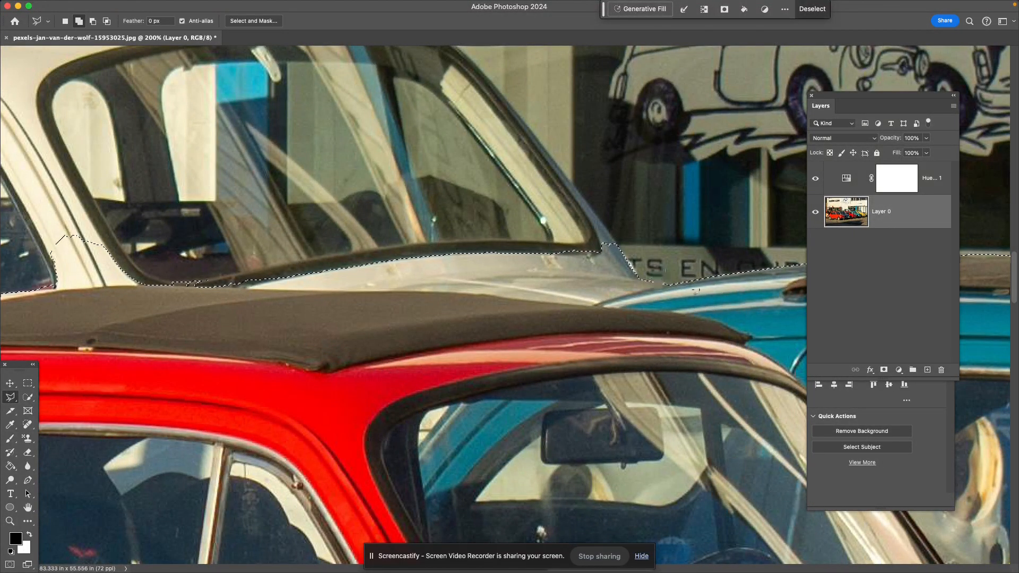
left_click(93, 21)
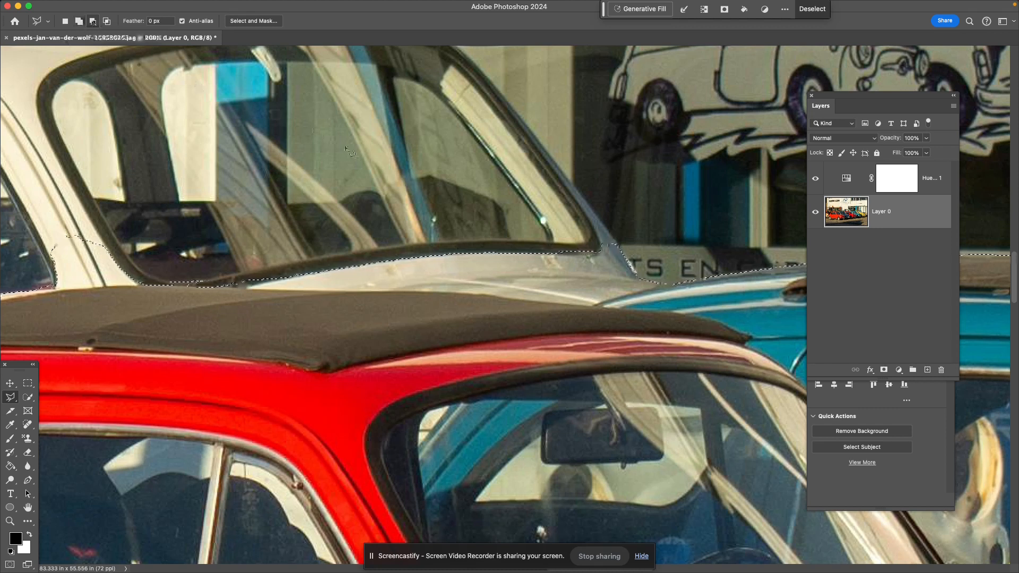
left_click(673, 282)
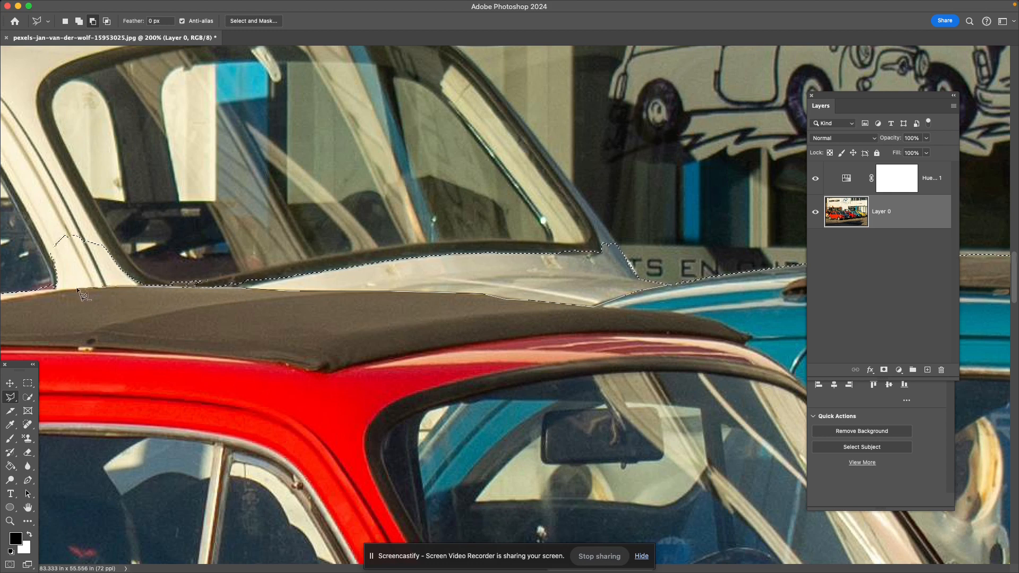
left_click_drag(77, 291, 467, 269)
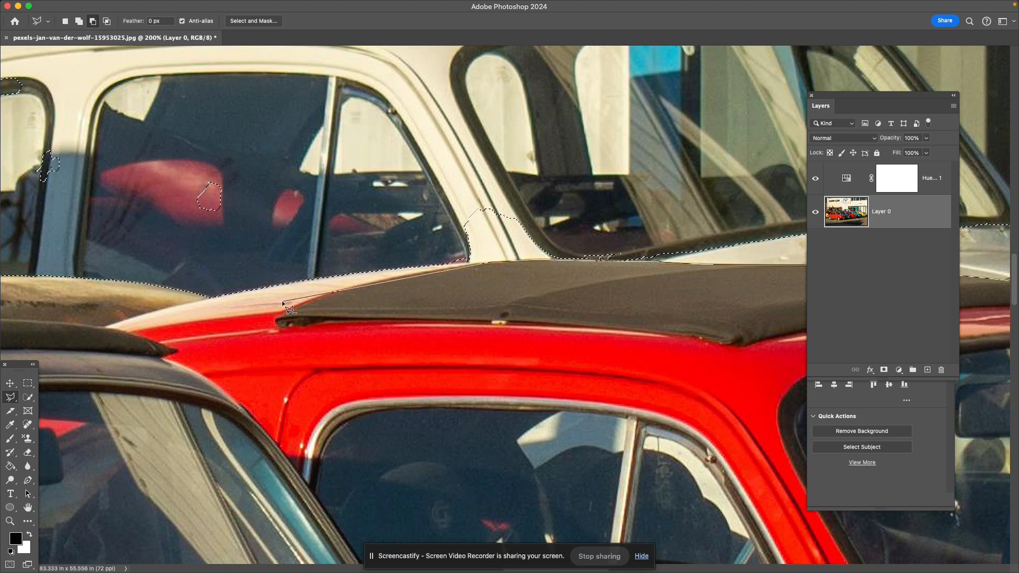
left_click(444, 265)
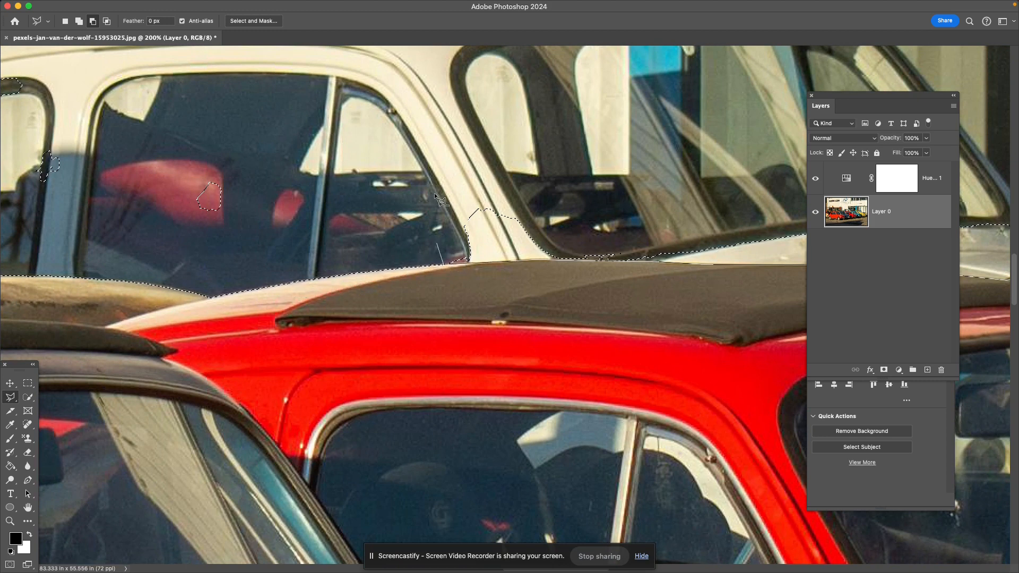
left_click_drag(724, 124, 232, 146)
left_click(448, 147)
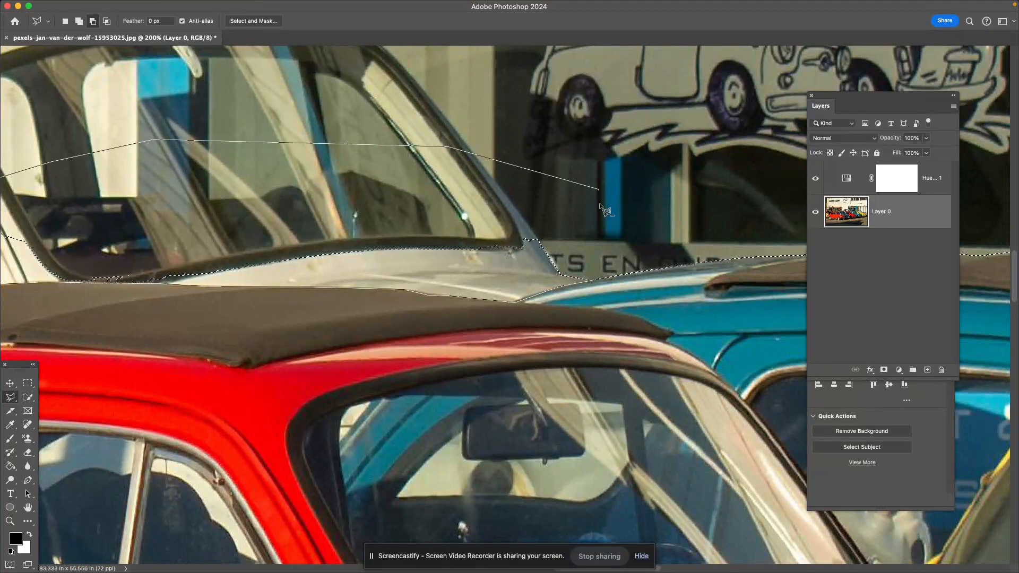
left_click(592, 278)
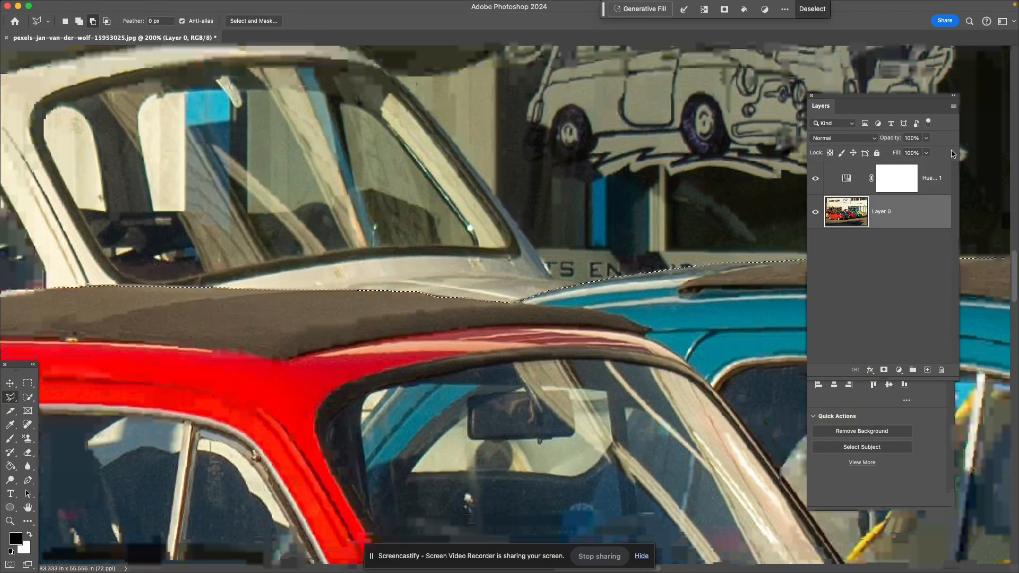
Start a subtracting lasso outline on the roof of the red car behind the blue one, following its edge down to the blue roof.
key("super+minus")
left_click_drag(225, 335, 580, 230)
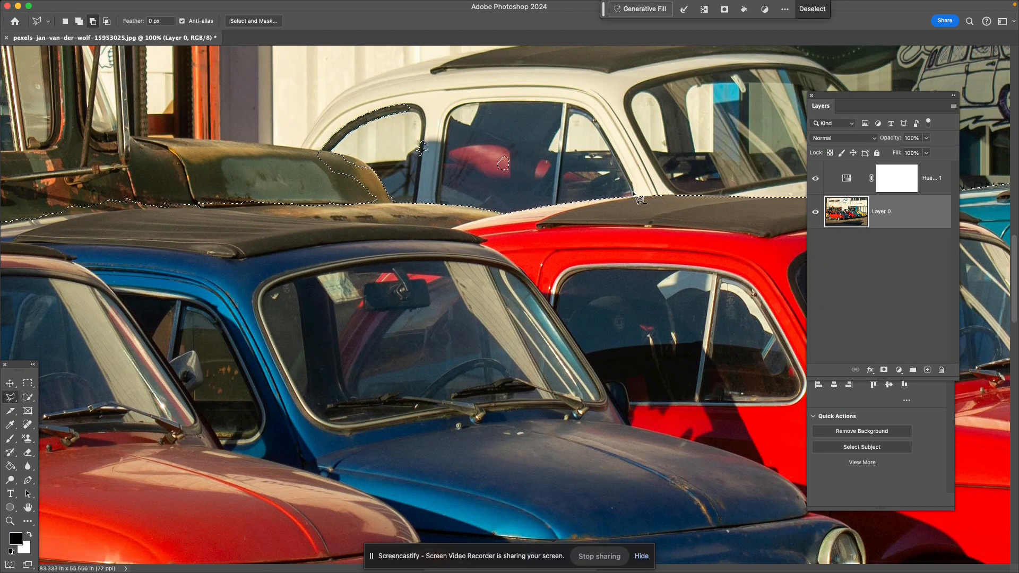
key("super+plus")
scroll(531, 212, "up", 5)
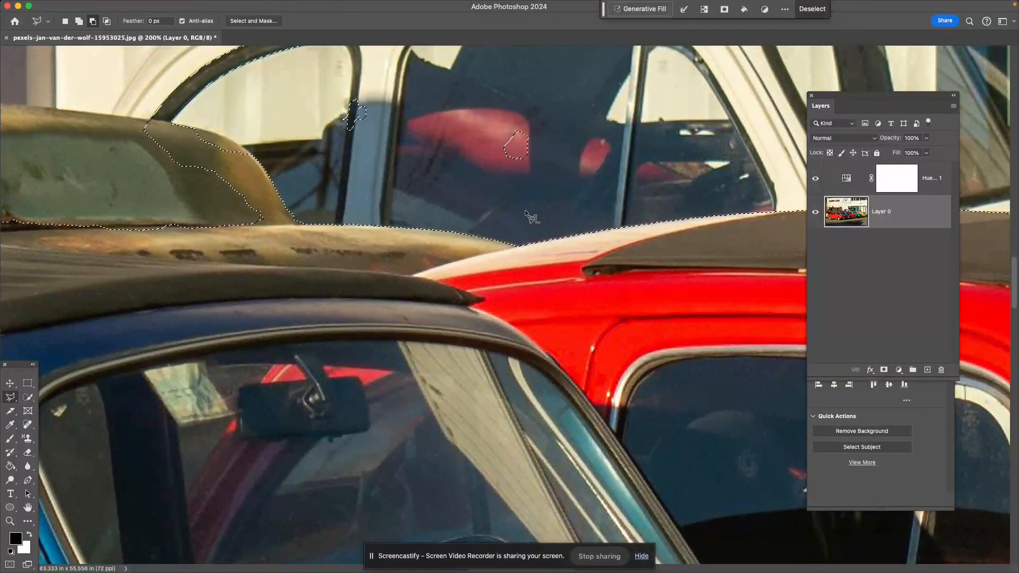
left_click(514, 246)
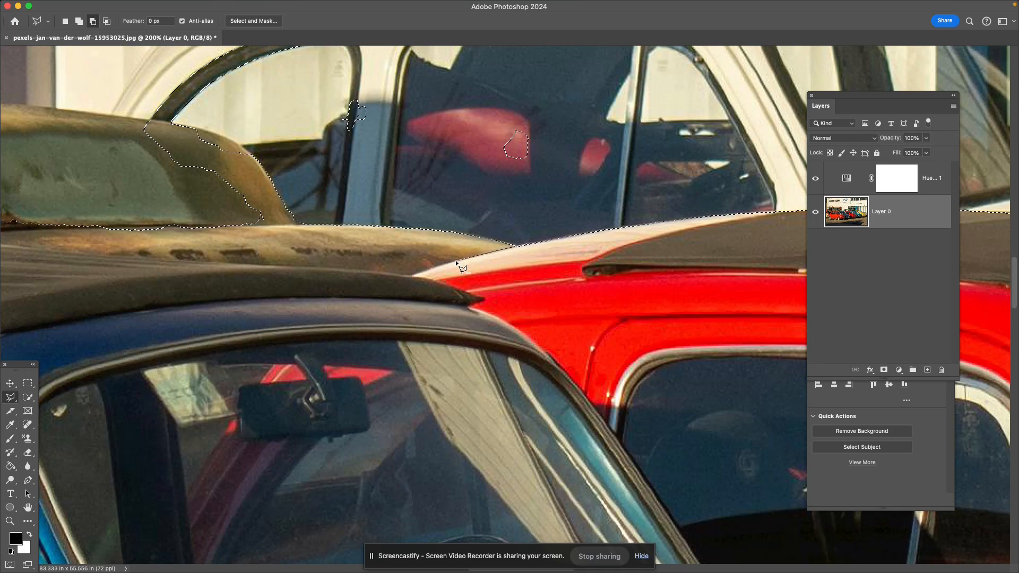
left_click(409, 275)
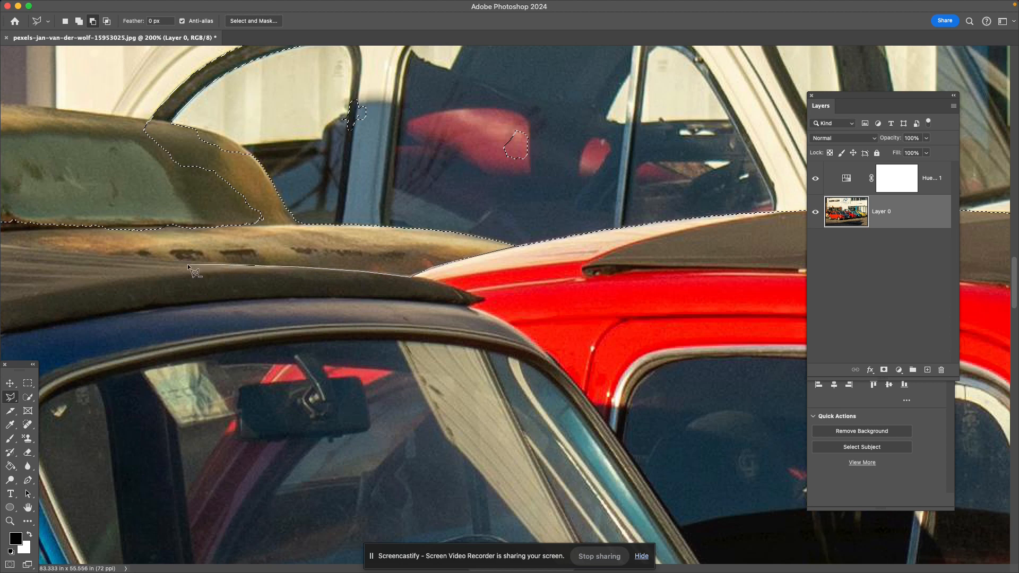
Continue the lasso outline along the upper edge of the blue car's roof to where it meets the neighbouring red car.
mouse_move(163, 259)
left_mouse_down()
mouse_move(308, 238)
mouse_move(774, 229)
left_mouse_up()
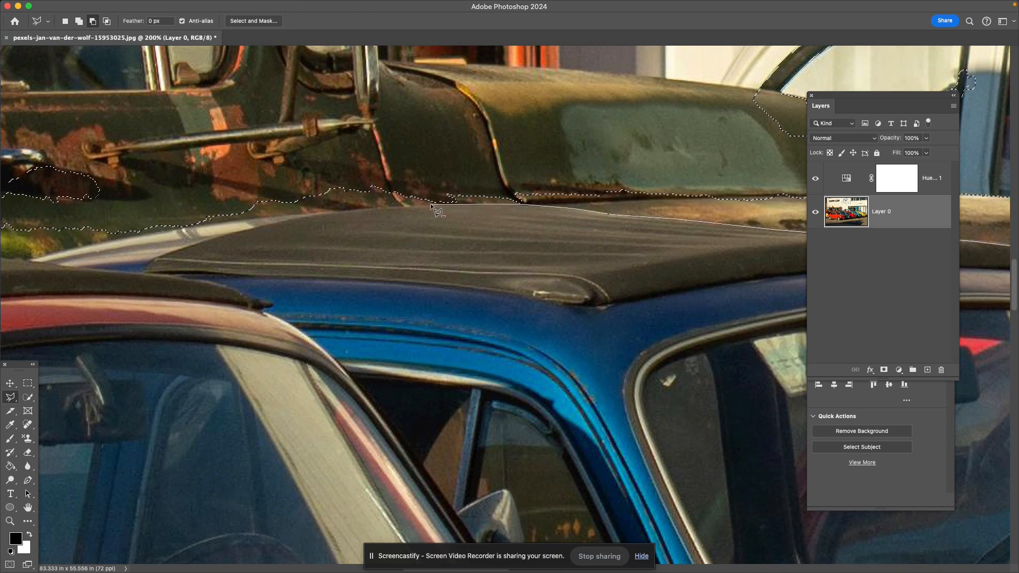
left_click(355, 209)
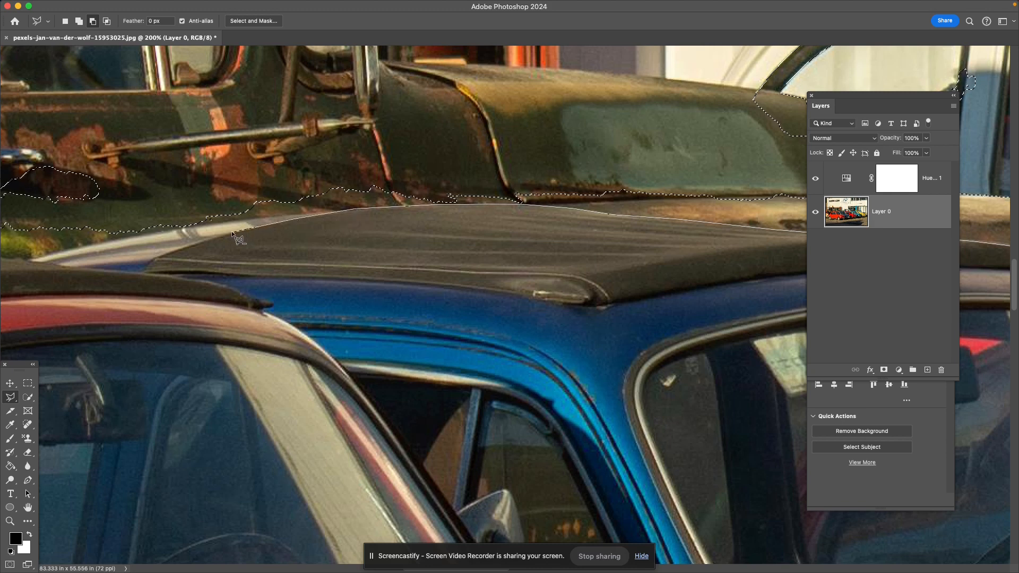
scroll(769, 281, "down", 3)
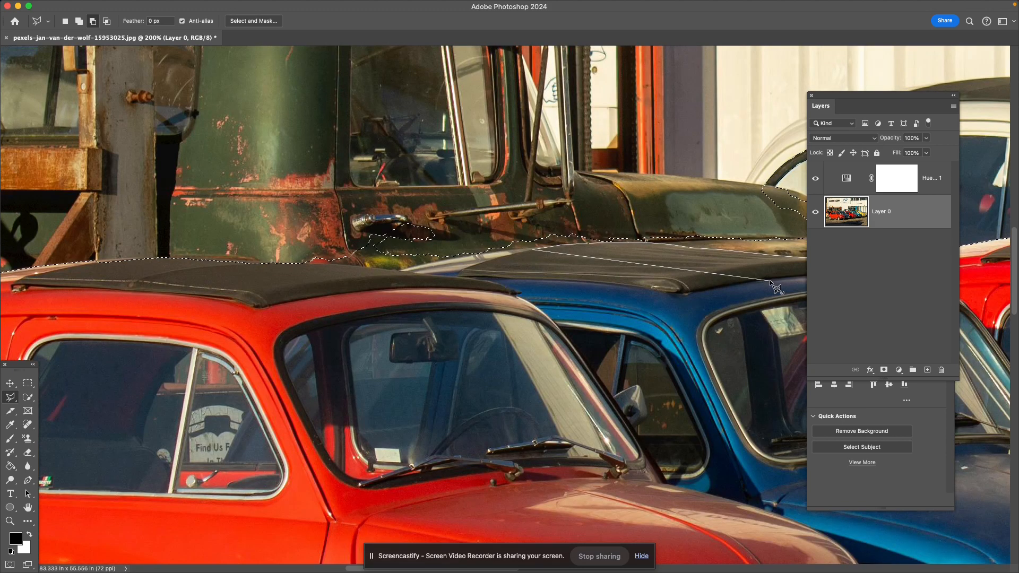
scroll(770, 281, "up", 3)
scroll(772, 284, "up", 3)
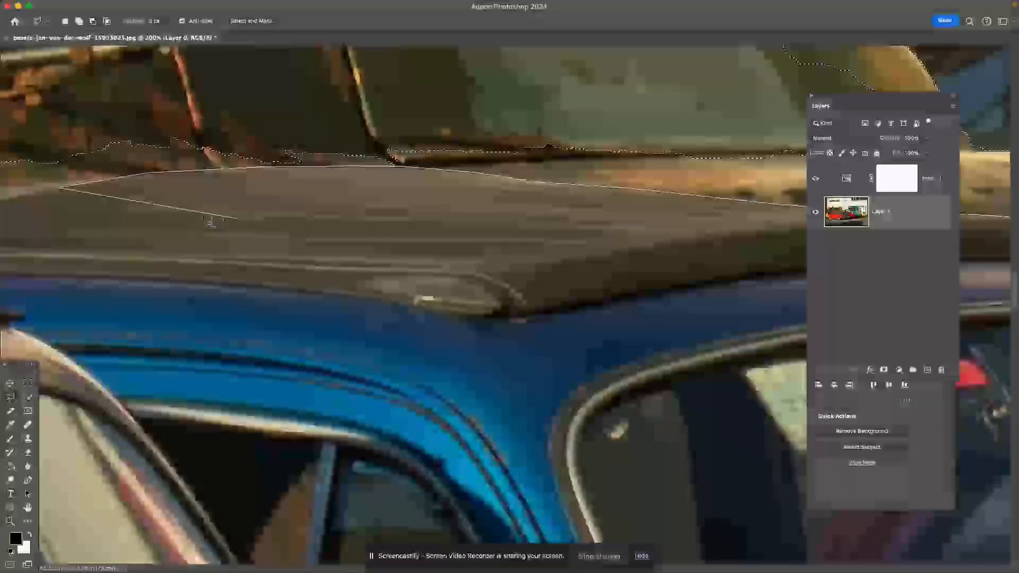
left_click(70, 185)
left_click_drag(125, 187, 420, 190)
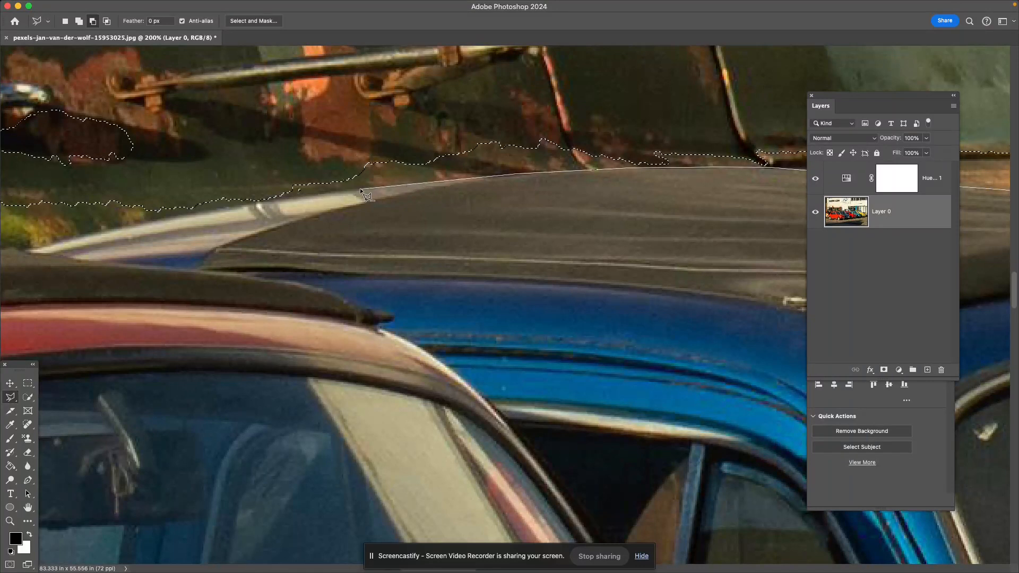
left_click(230, 207)
left_click(136, 227)
left_click(22, 250)
Extend the lasso outline along the nearer red car's black roof until it passes the existing selection edge at the old truck.
mouse_move(53, 250)
left_mouse_down()
mouse_move(896, 309)
mouse_move(732, 206)
left_mouse_up()
left_click(615, 197)
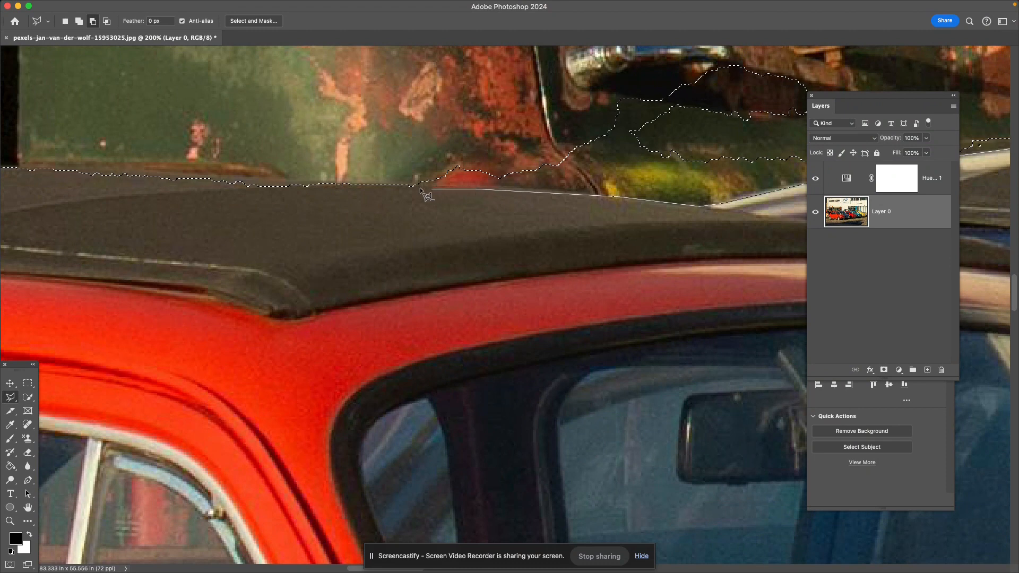
left_click(392, 184)
left_click(348, 167)
Close the lasso outline around the old truck's body and hood and the white car's rear window to subtract them from the selection.
left_click(386, 109)
mouse_move(456, 60)
left_mouse_down()
mouse_move(407, 110)
mouse_move(133, 253)
left_mouse_up()
scroll(614, 159, "right", 10)
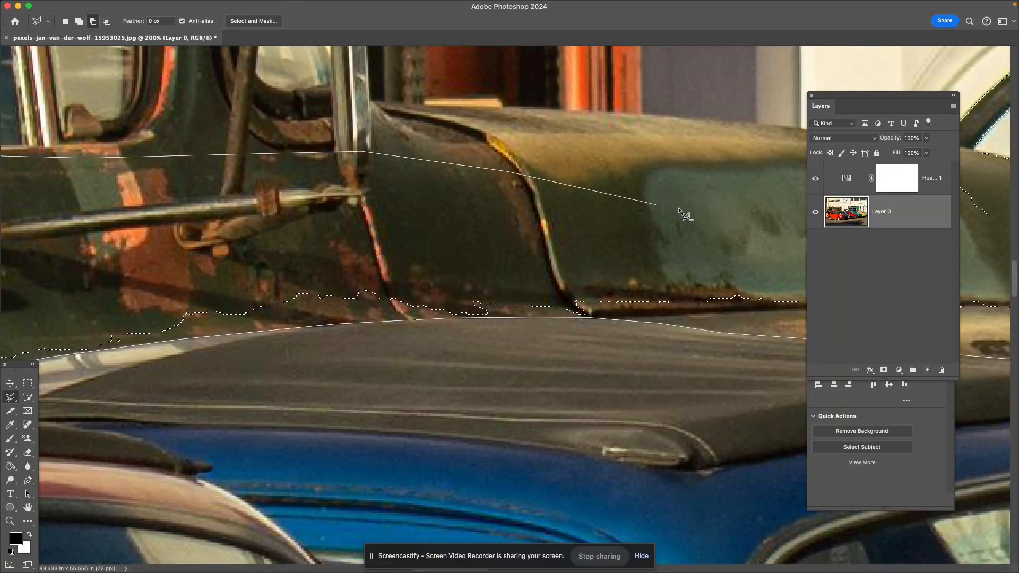
left_click(661, 205)
scroll(568, 205, "right", 10)
left_click(402, 153)
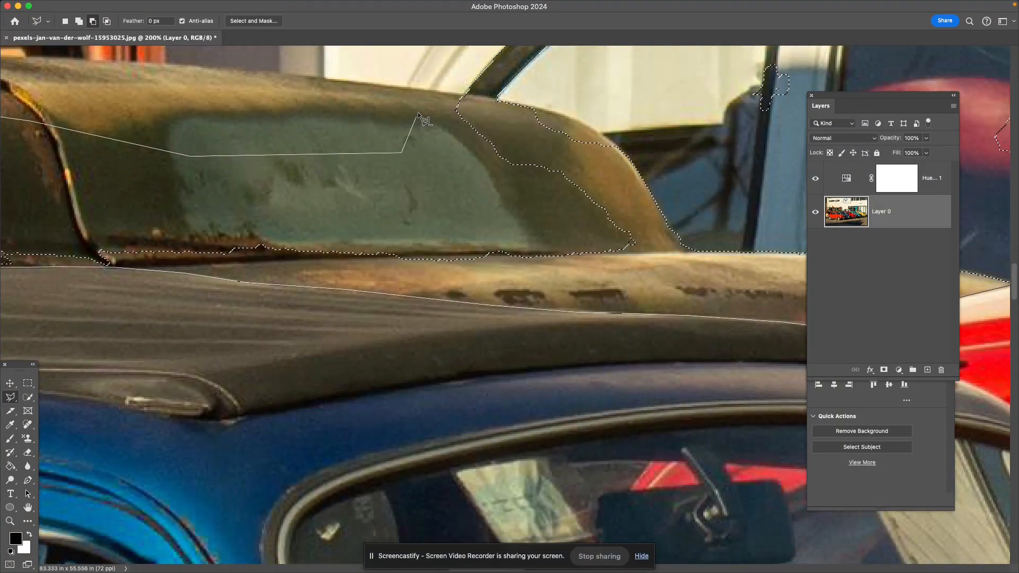
left_click_drag(425, 91, 394, 245)
left_click(404, 207)
left_click(529, 107)
left_click(715, 75)
left_click(797, 150)
left_click(775, 249)
left_click(736, 359)
left_click_drag(731, 361, 350, 191)
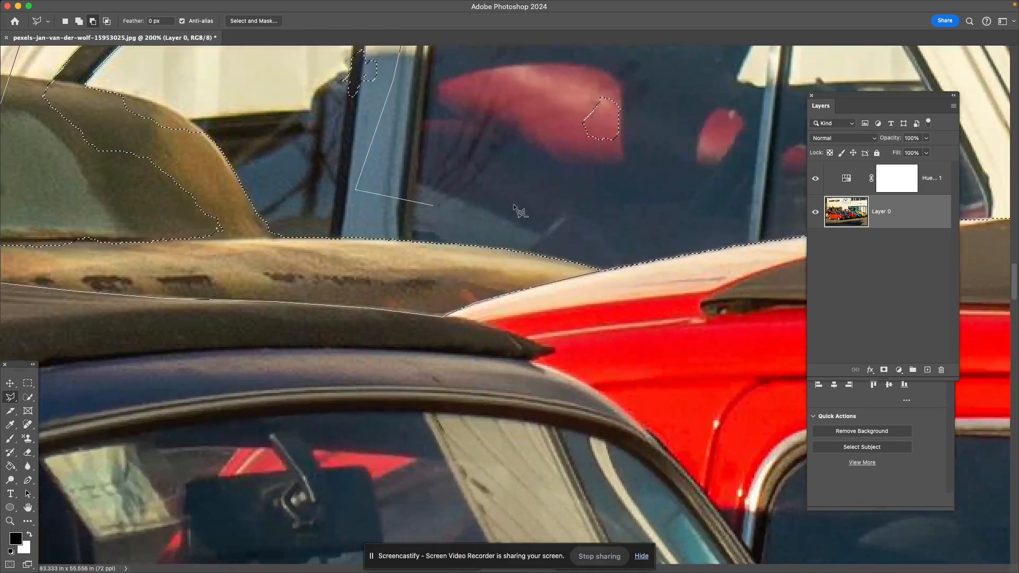
mouse_move(720, 208)
left_mouse_down()
mouse_move(210, 231)
mouse_move(872, 134)
left_mouse_up()
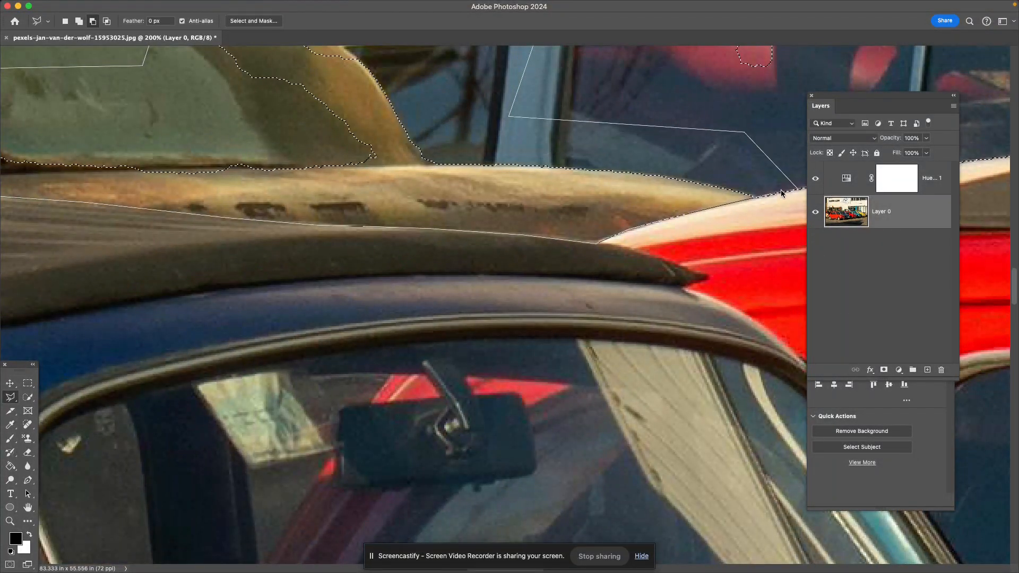
left_click(756, 197)
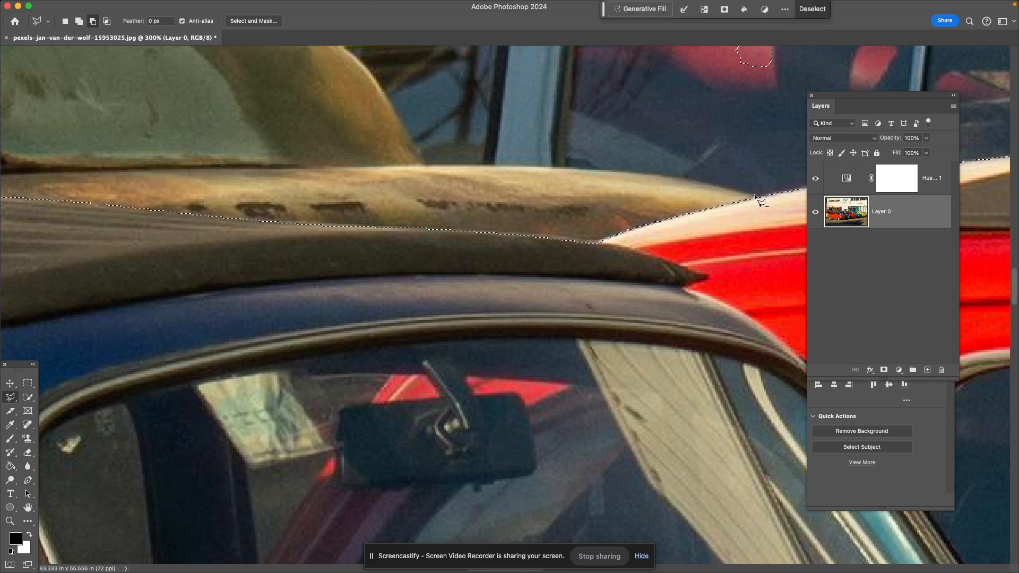
Subtract the stray patch inside the white car's side window from the selection with a four-cornered lasso outline.
key("super+minus")
key("super+minus")
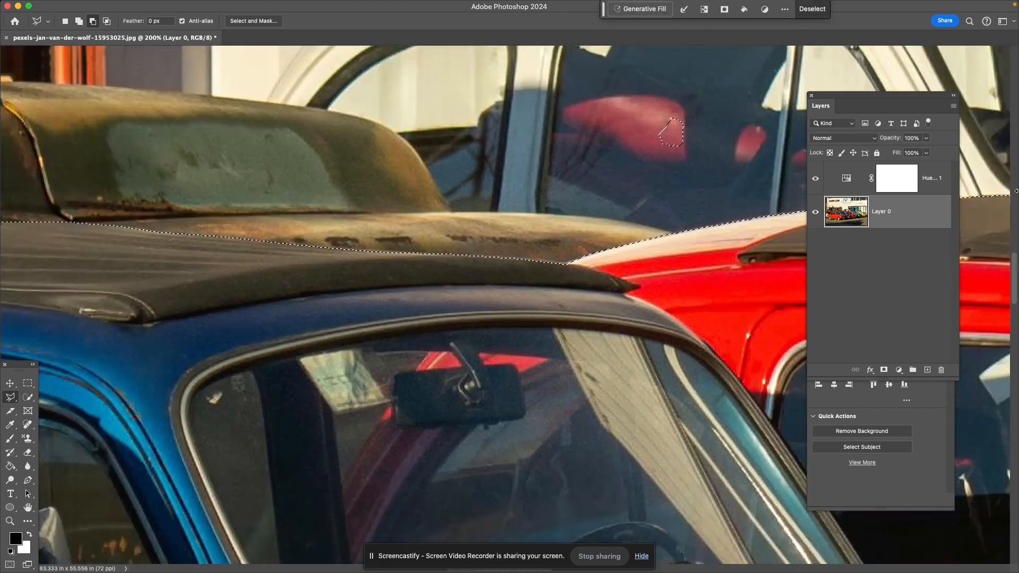
left_click(553, 221)
left_click(611, 190)
left_click(639, 217)
left_click(621, 249)
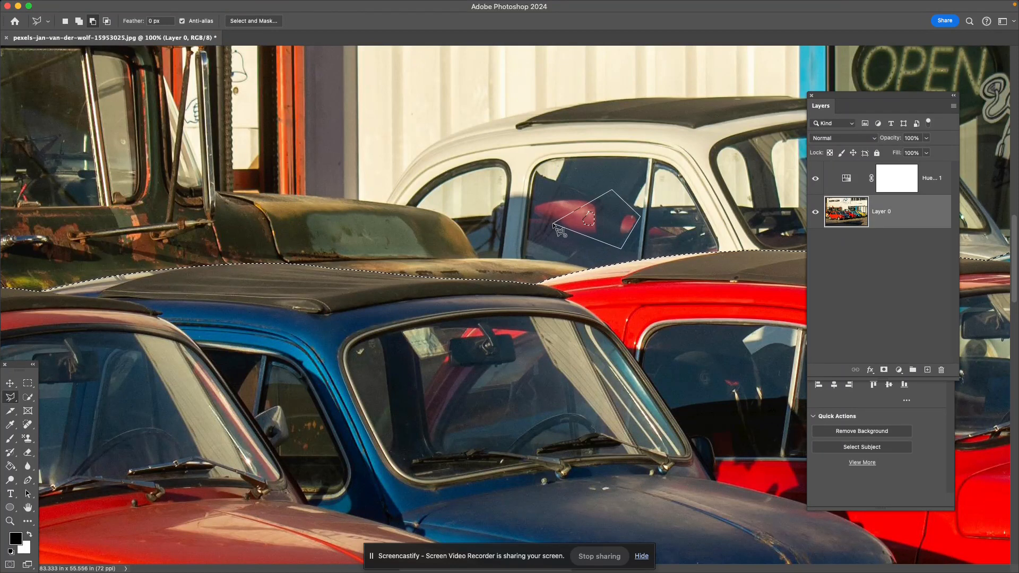
left_click(553, 224)
Check the selection edge around the front red car and set the lasso to add to the selection.
mouse_move(532, 224)
left_mouse_down()
mouse_move(138, 252)
mouse_move(545, 209)
left_mouse_up()
left_click_drag(154, 297, 578, 96)
left_click_drag(458, 293, 568, 154)
left_click_drag(635, 305, 328, 248)
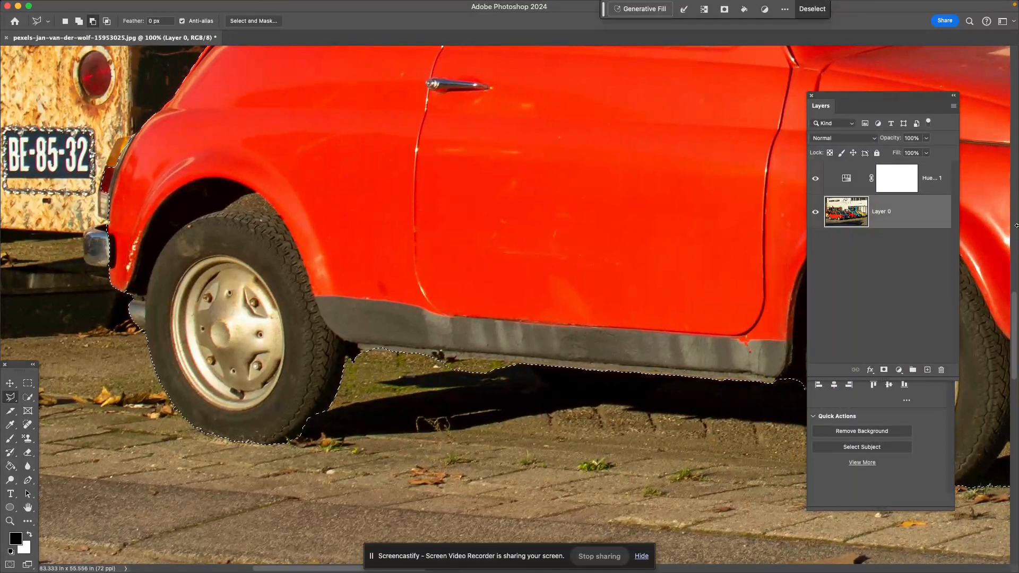
left_click(79, 22)
key("super+minus")
key("super+minus")
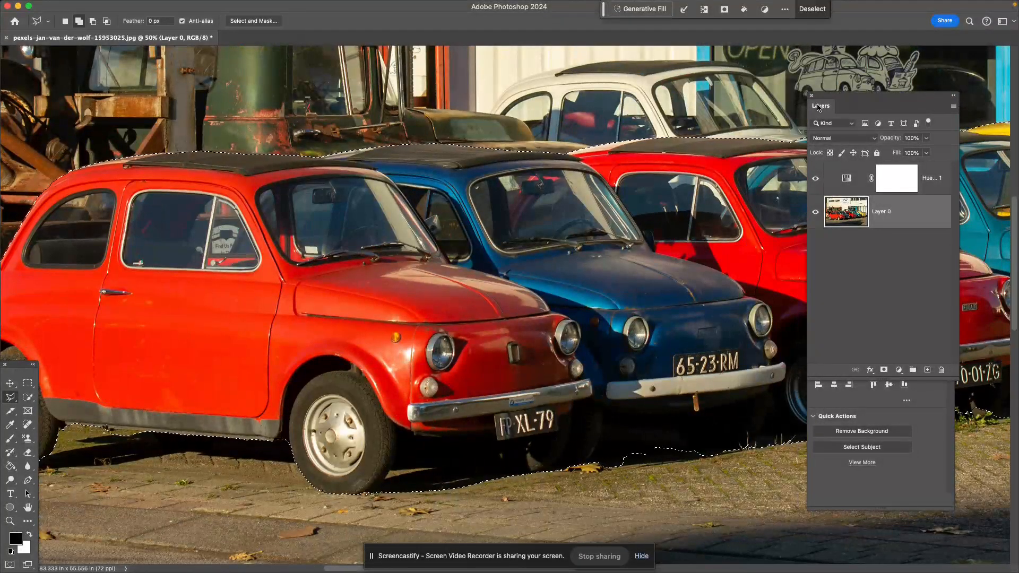
Frame the whole row of cars and reposition the floating Layers panel and toolbox around the photo.
left_click_drag(819, 107, 823, 162)
key("super+minus")
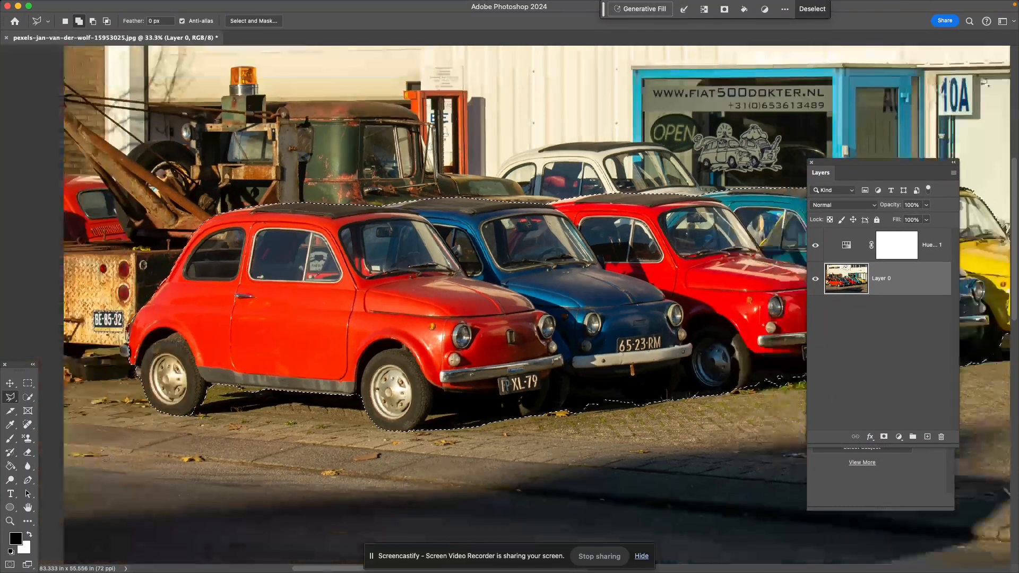
scroll(616, 177, "right", 5)
scroll(615, 177, "down", 2)
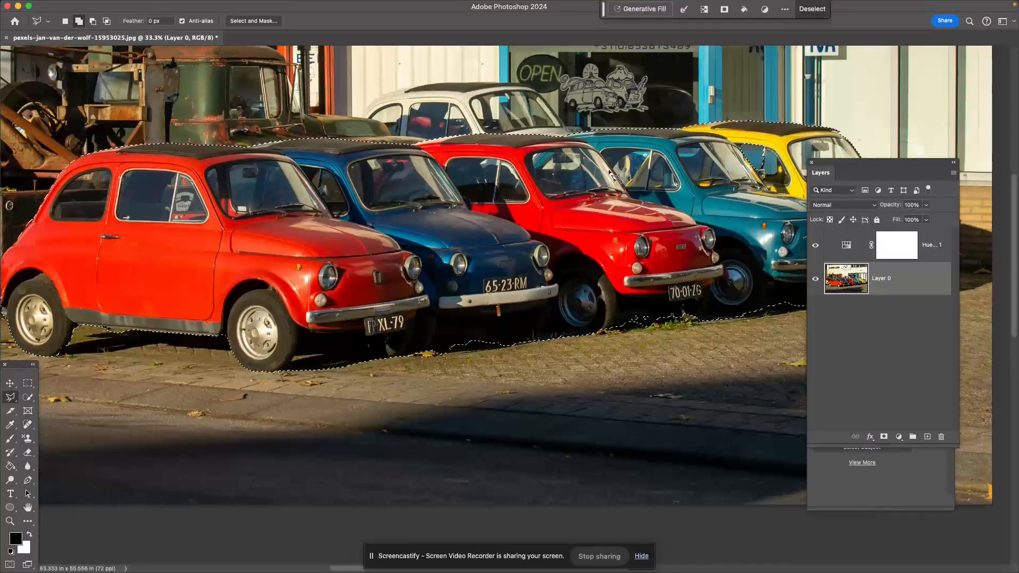
key("super+minus")
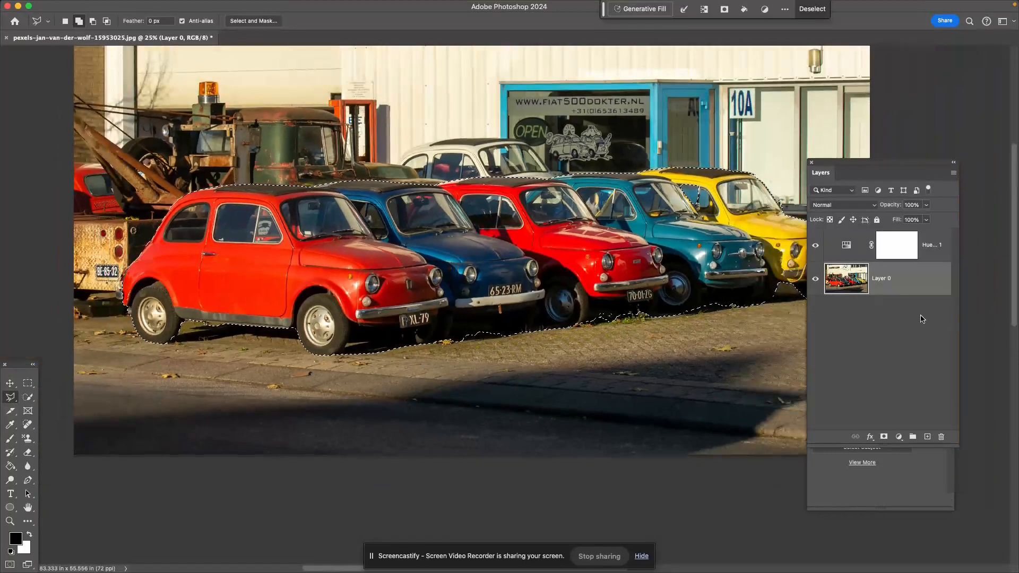
scroll(523, 255, "right", 3)
scroll(522, 255, "up", 1)
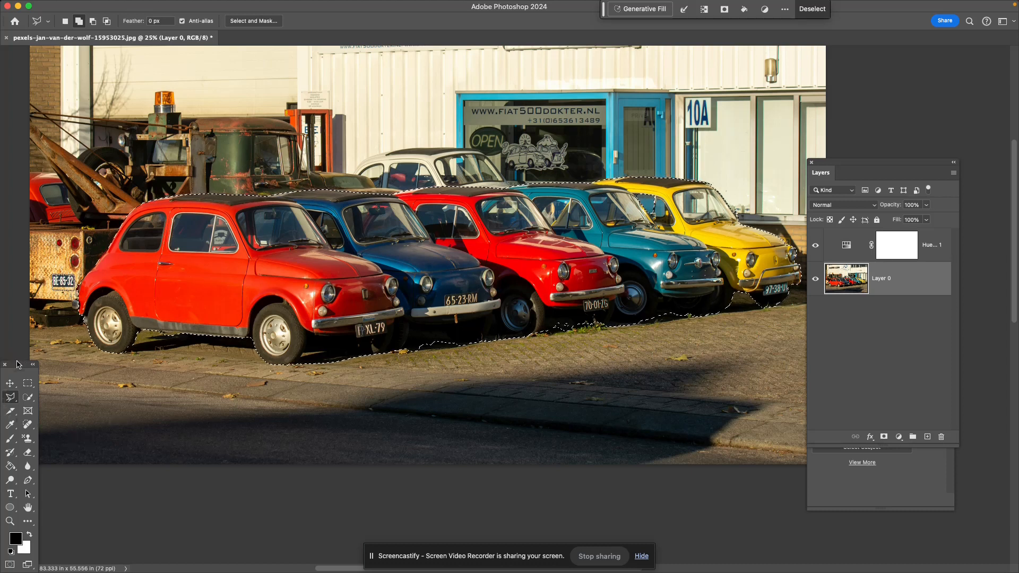
left_click_drag(17, 369, 50, 149)
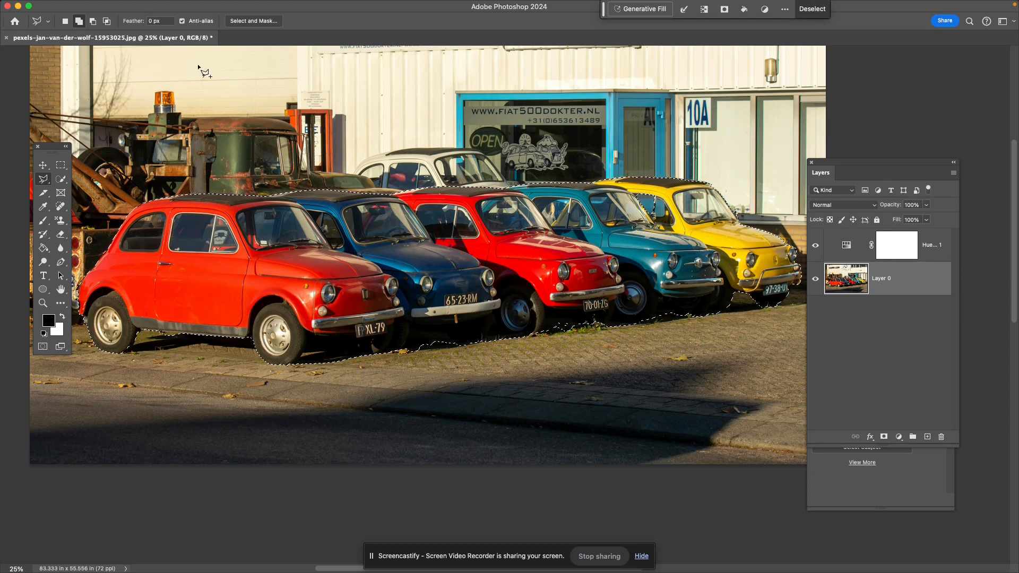
Invert the selection and fill it with black on the Hue/Saturation layer's mask using the Paint Bucket.
right_click(296, 307)
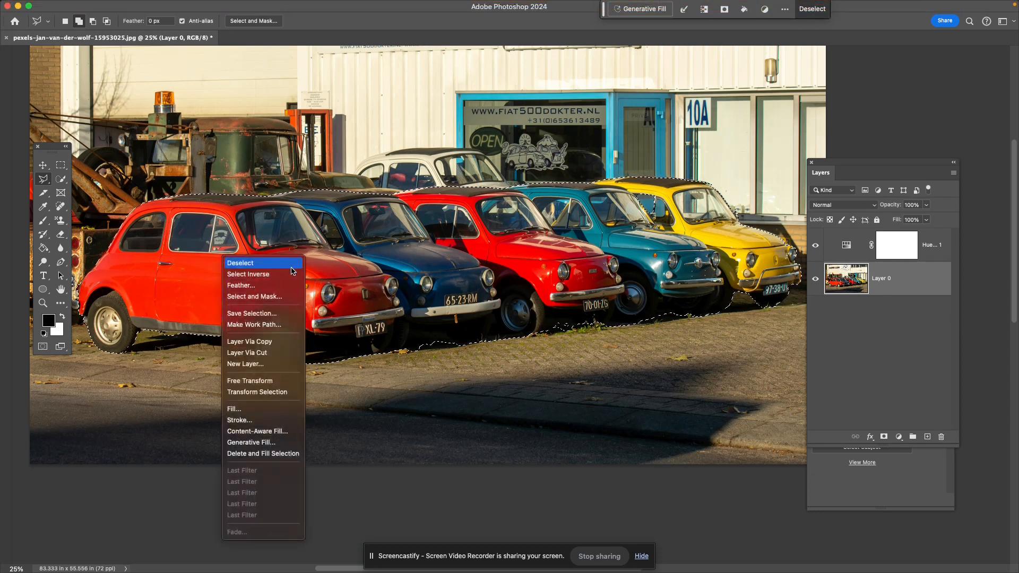
left_click(283, 278)
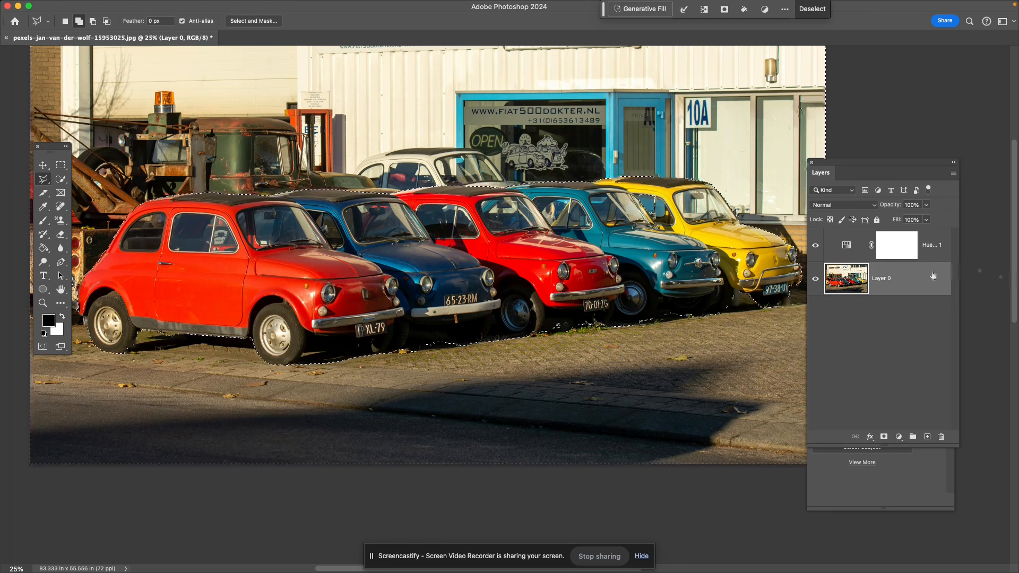
left_click(894, 243)
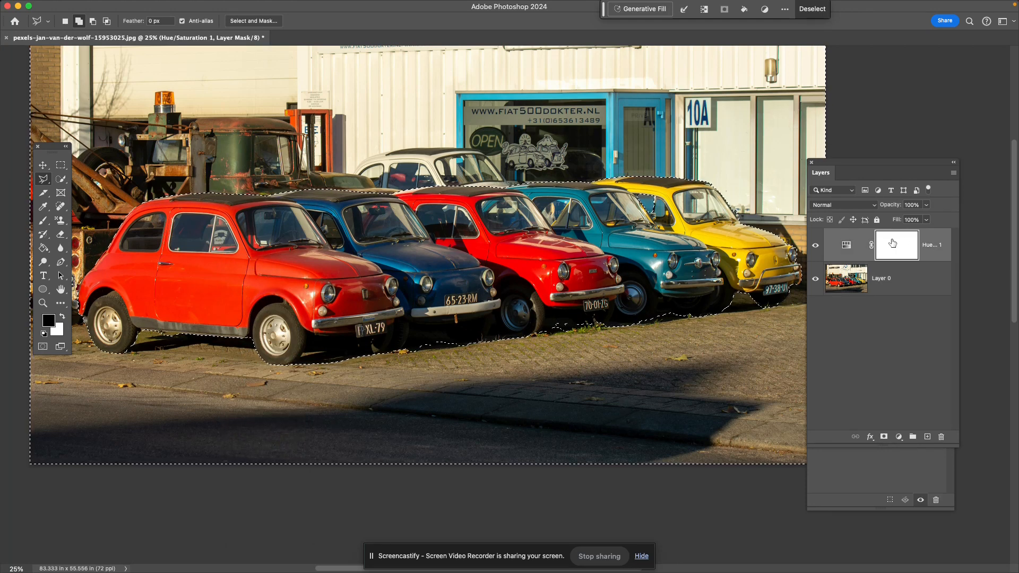
key("g")
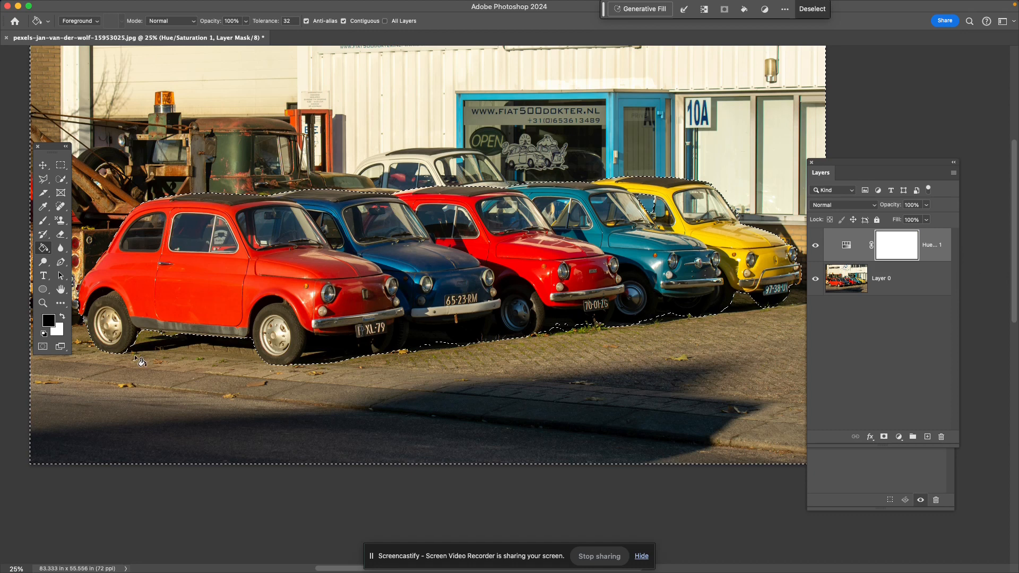
right_click(44, 247)
left_click(94, 257)
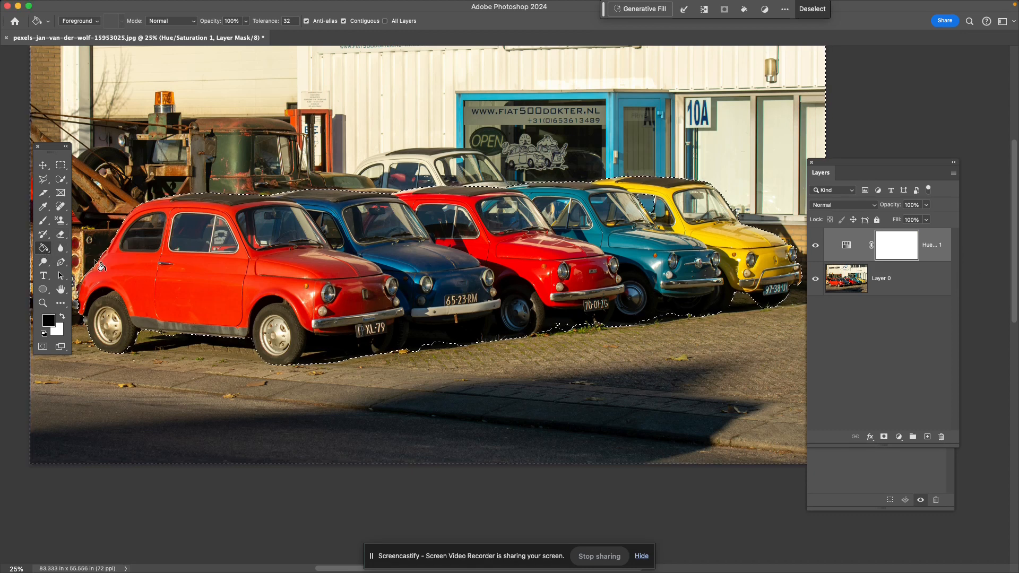
left_click(281, 136)
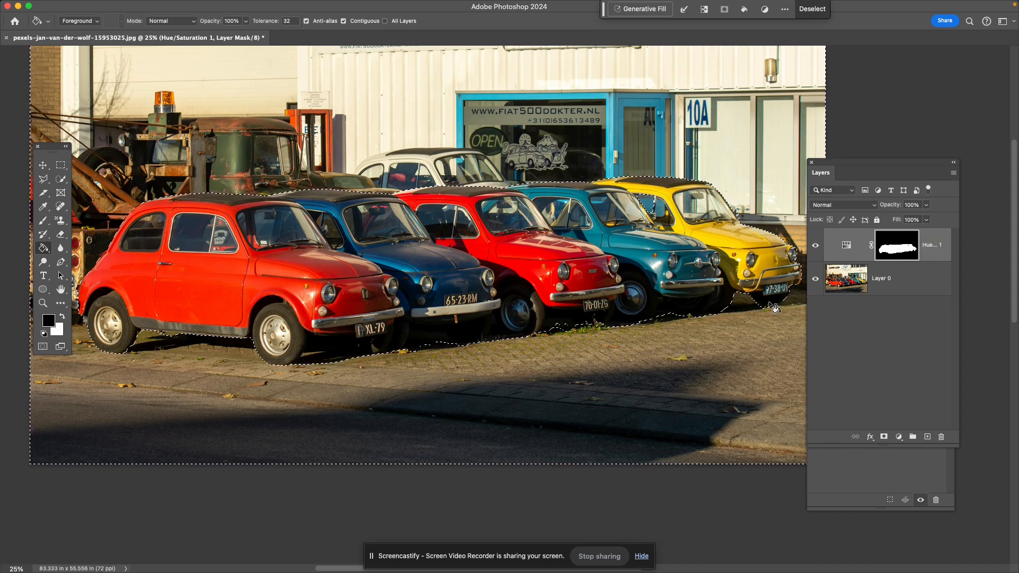
Sample the front red car with the Hue/Saturation targeted adjustment tool and set the Reds hue to +152.
left_click(861, 246)
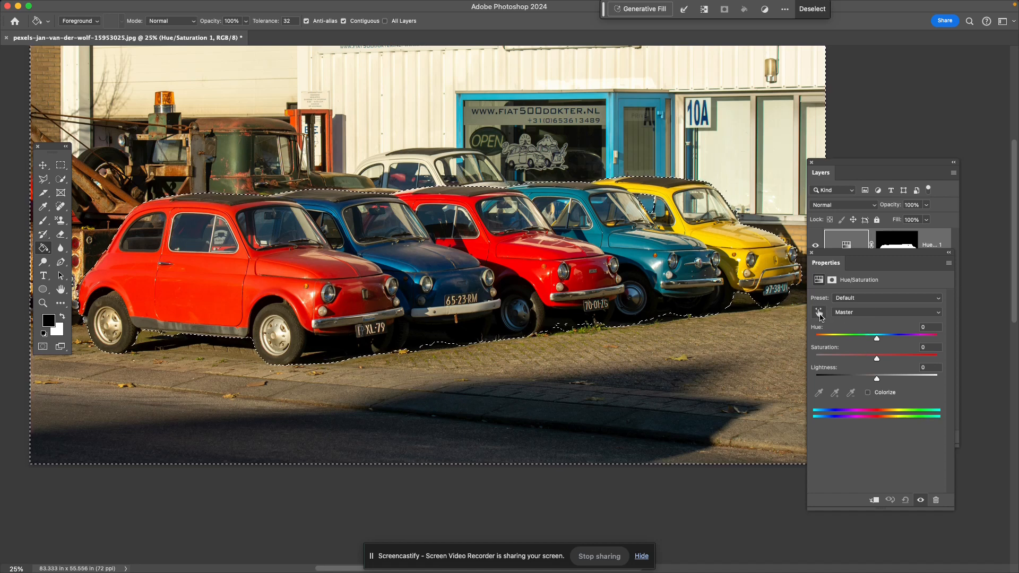
left_click(819, 313)
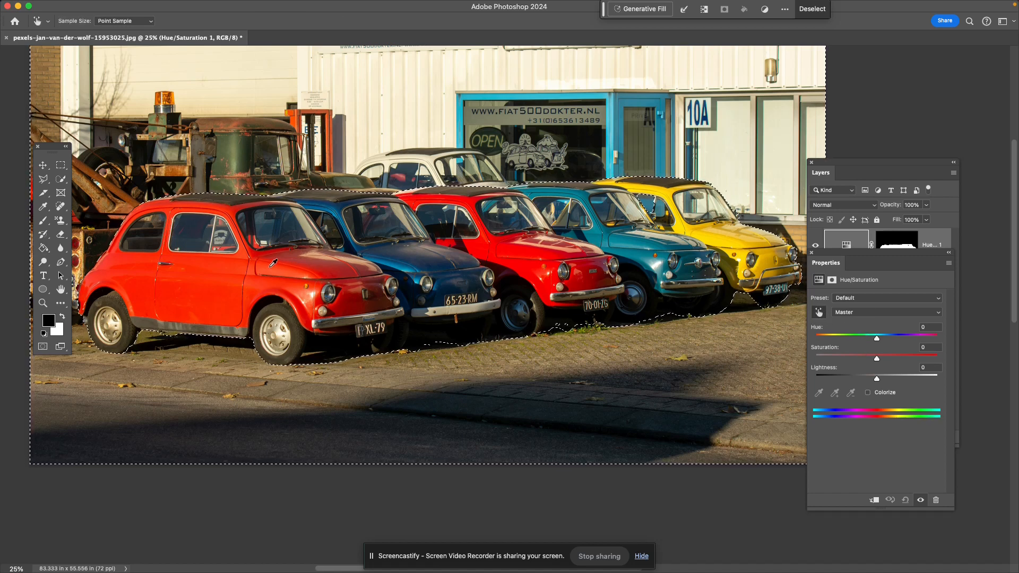
left_click(270, 261)
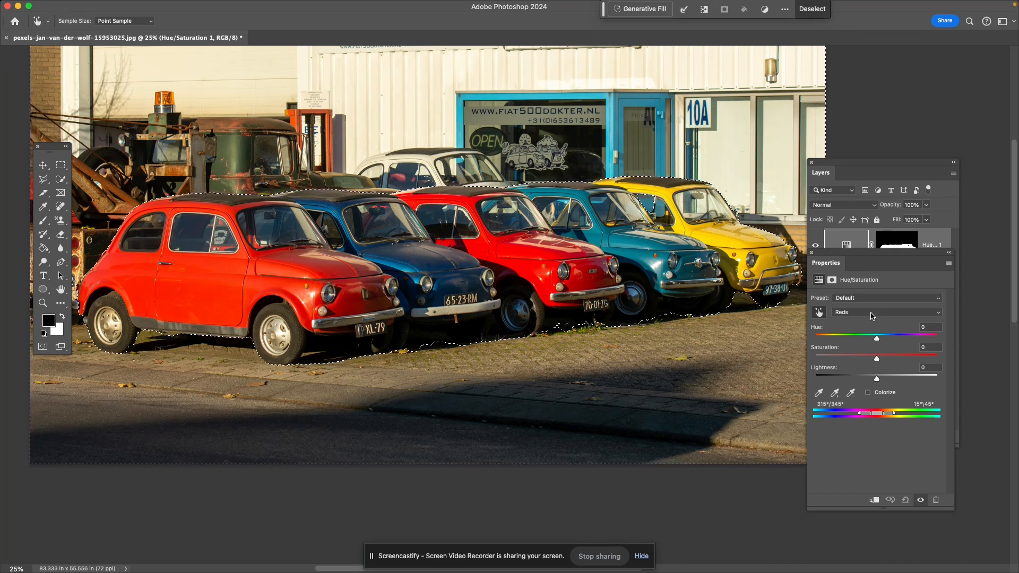
left_click_drag(873, 341, 932, 338)
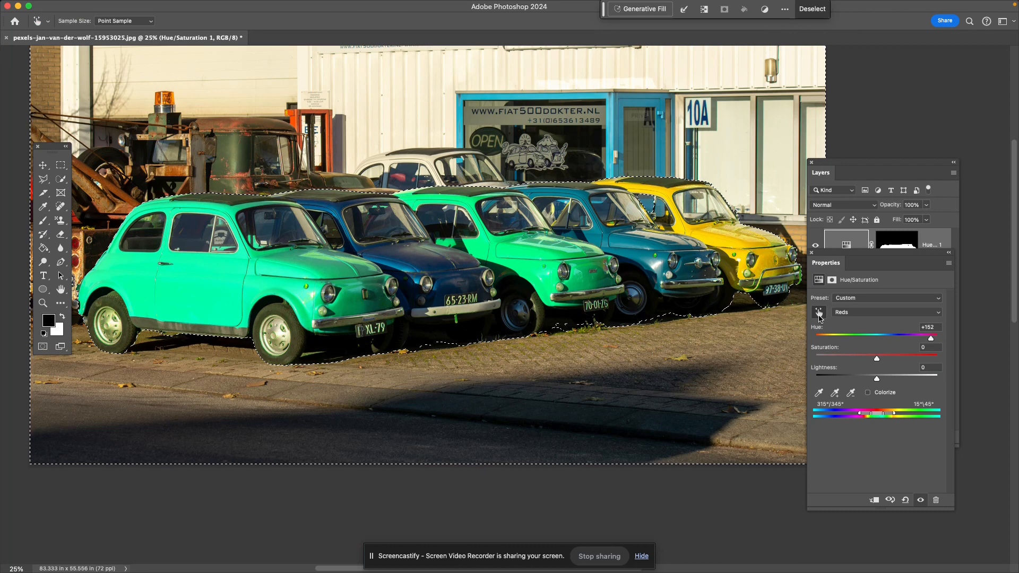
Sample the dark blue car to target Cyans, try hue shifts of +133 and +157, and reset the hue to 0.
left_click(836, 393)
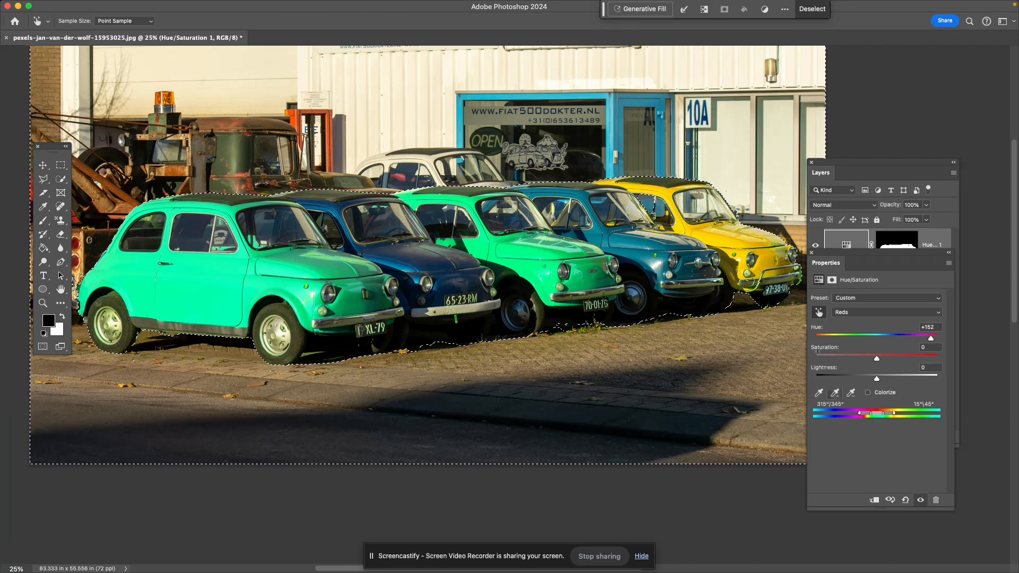
left_click(407, 262)
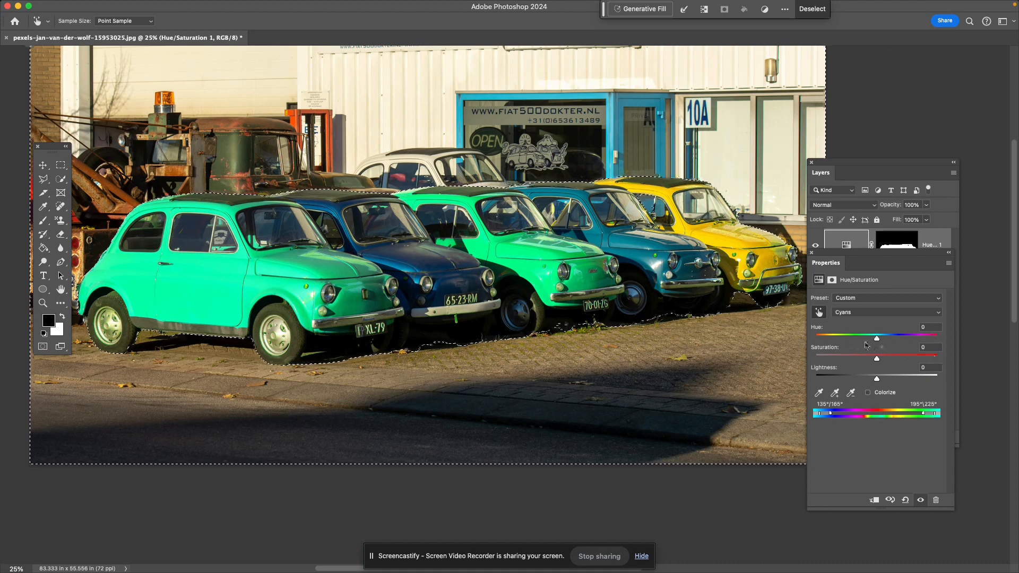
left_click_drag(877, 341, 927, 345)
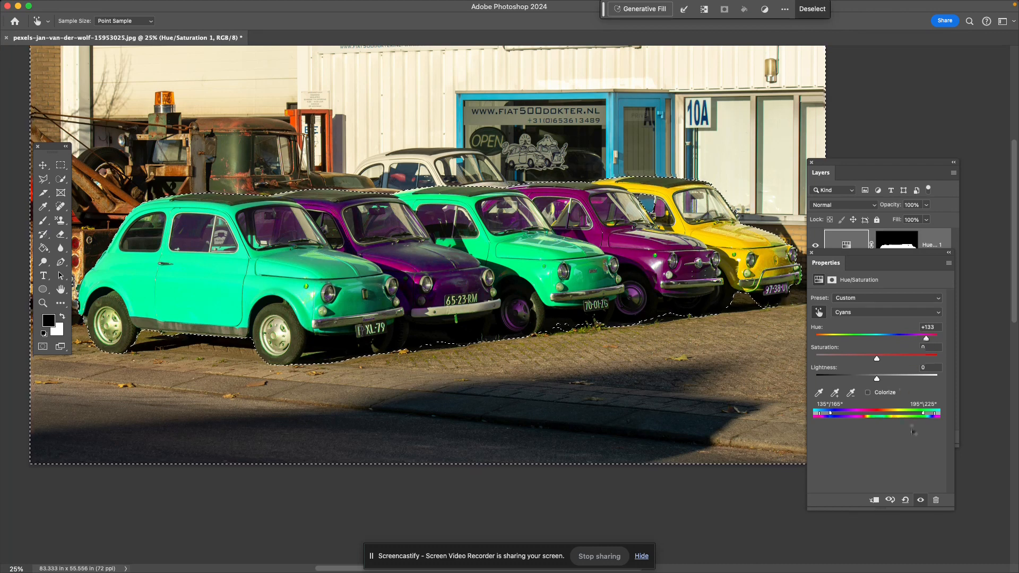
mouse_move(927, 342)
left_mouse_down()
mouse_move(843, 346)
mouse_move(933, 340)
left_mouse_up()
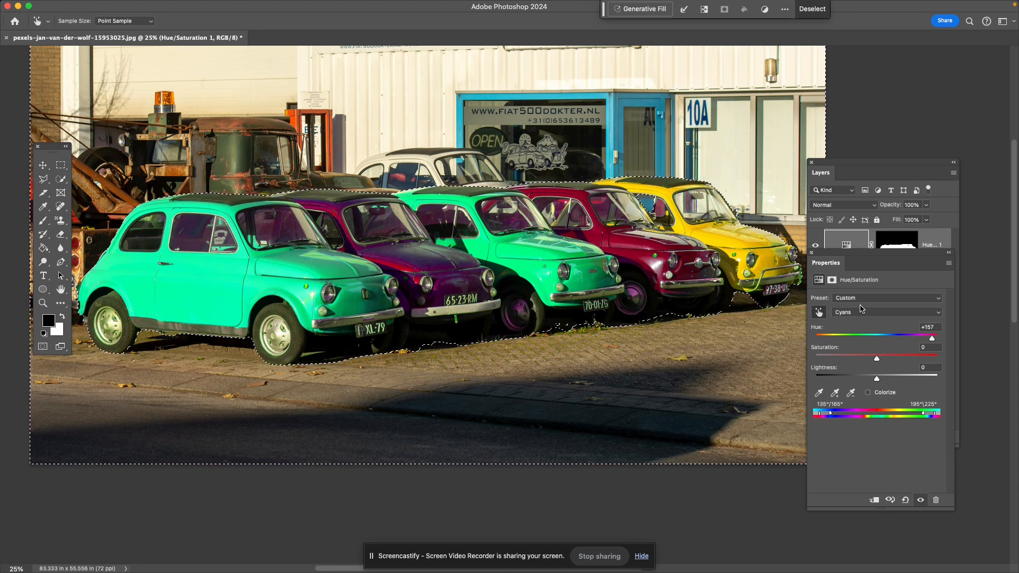
left_click_drag(933, 342, 878, 348)
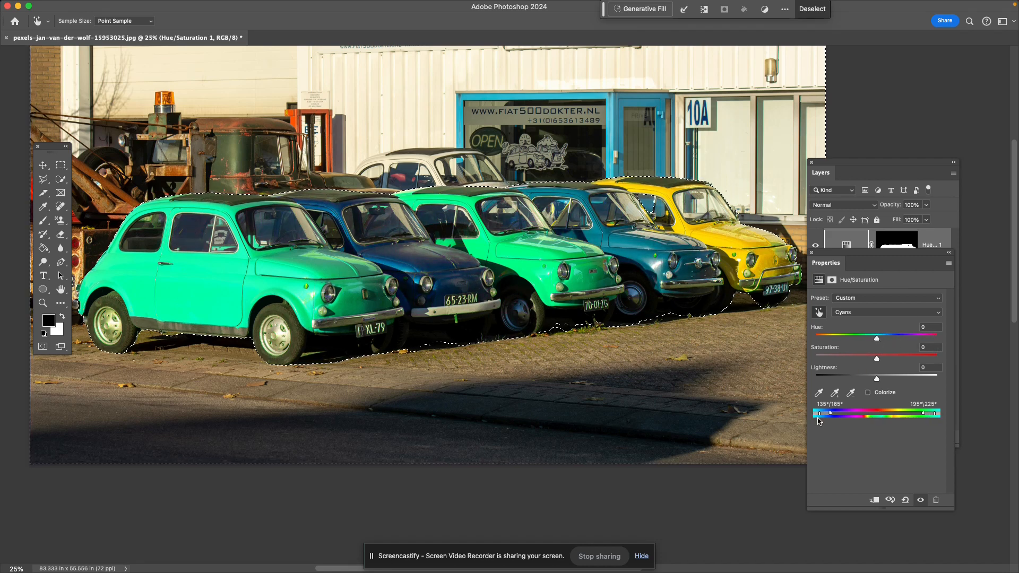
Adjust the Cyans colour range limits to 20°/53° and 279°\300°.
left_click_drag(831, 417, 856, 417)
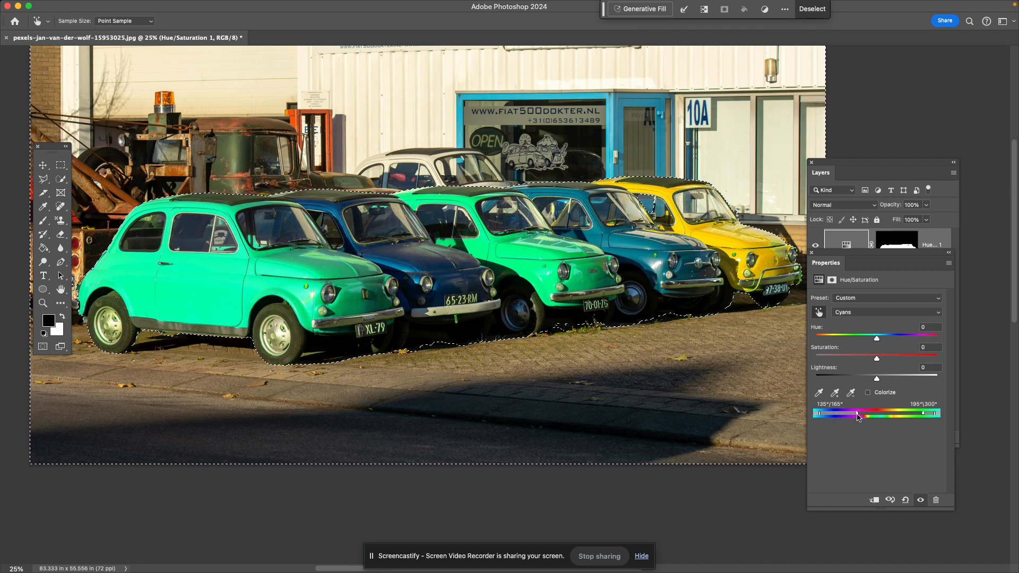
mouse_move(925, 417)
left_mouse_down()
mouse_move(821, 417)
mouse_move(849, 417)
left_mouse_up()
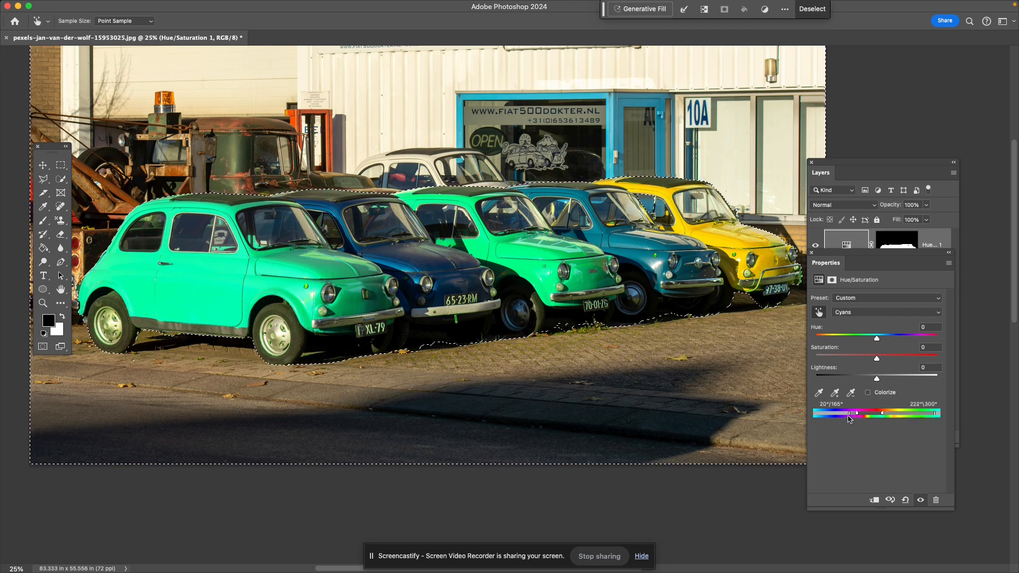
left_click_drag(937, 417, 896, 418)
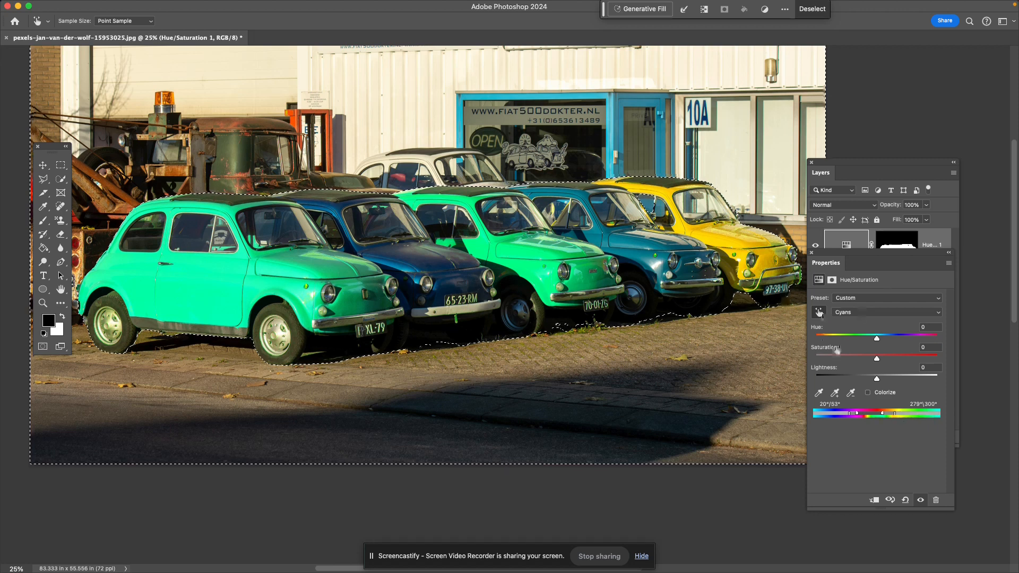
Try a Cyans hue of -13, undo it, and set the hue to -3.
mouse_move(877, 339)
left_mouse_down()
mouse_move(908, 346)
mouse_move(851, 352)
mouse_move(876, 346)
left_mouse_up()
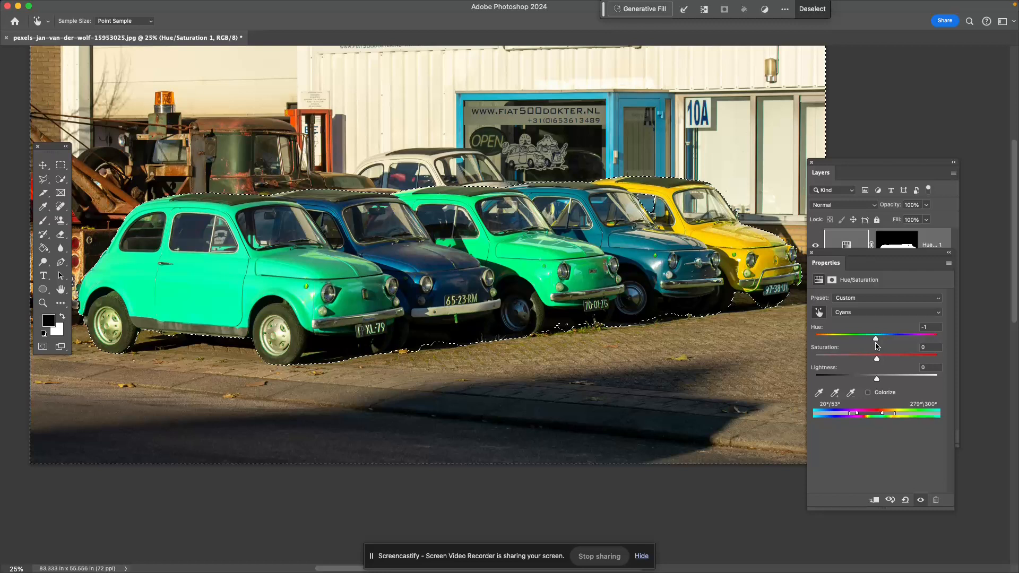
left_click_drag(876, 346, 869, 346)
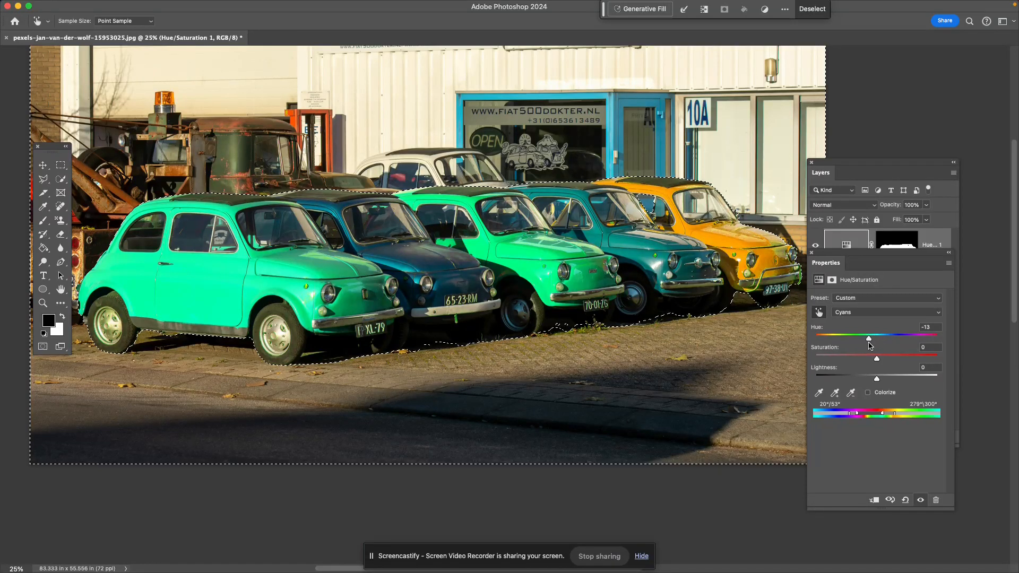
key("super+z")
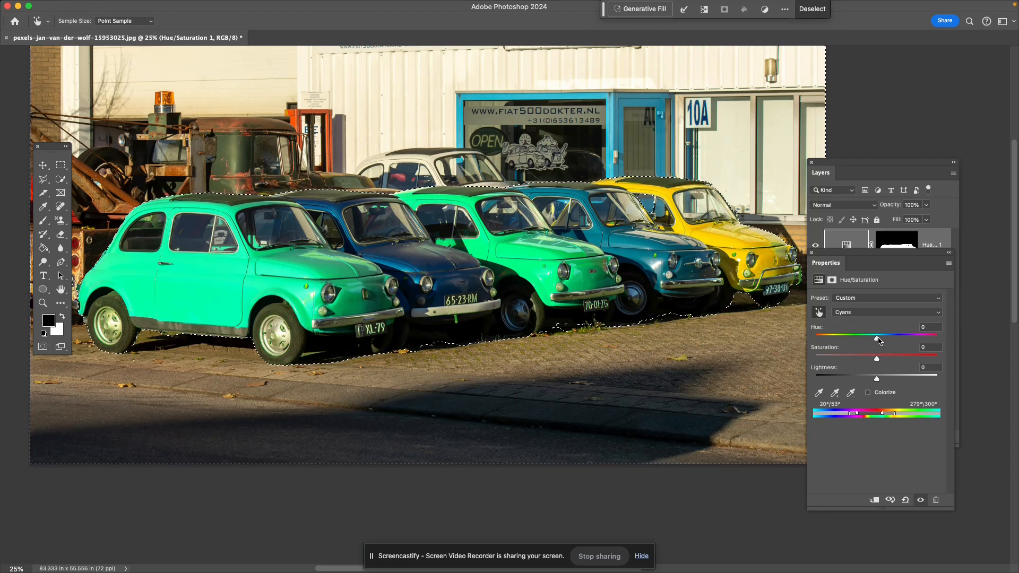
mouse_move(877, 340)
left_mouse_down()
mouse_move(913, 343)
mouse_move(875, 346)
left_mouse_up()
Sample the yellow car with the targeted adjustment tool and set the Yellows hue to -43.
left_click(819, 314)
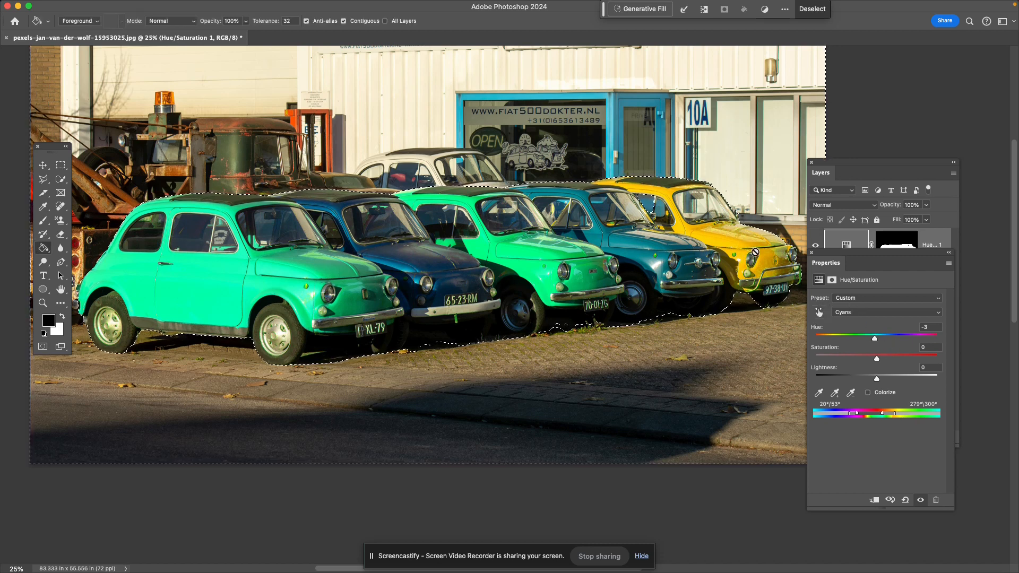
left_click(820, 314)
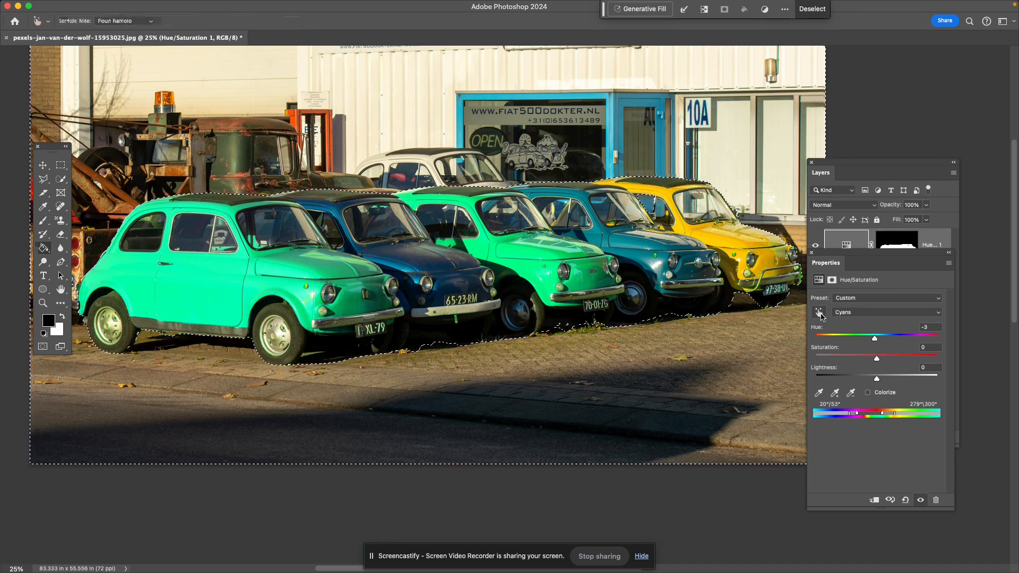
left_click(713, 234)
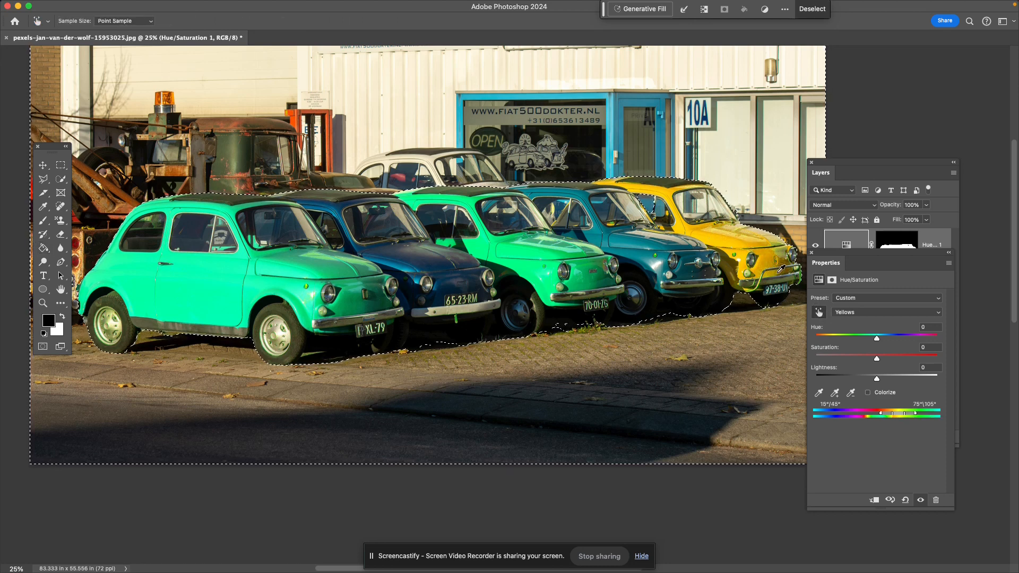
left_click_drag(876, 338, 851, 344)
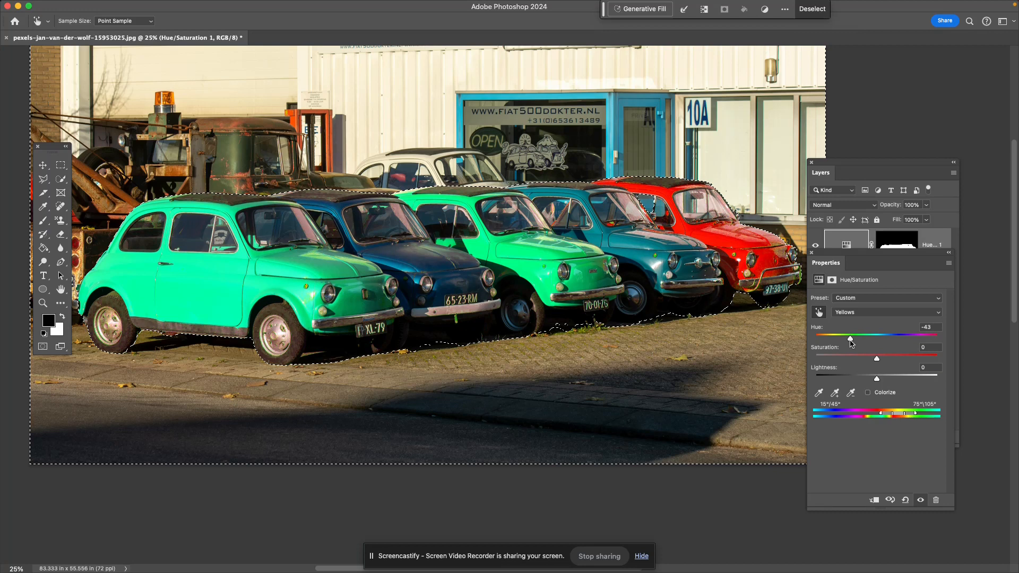